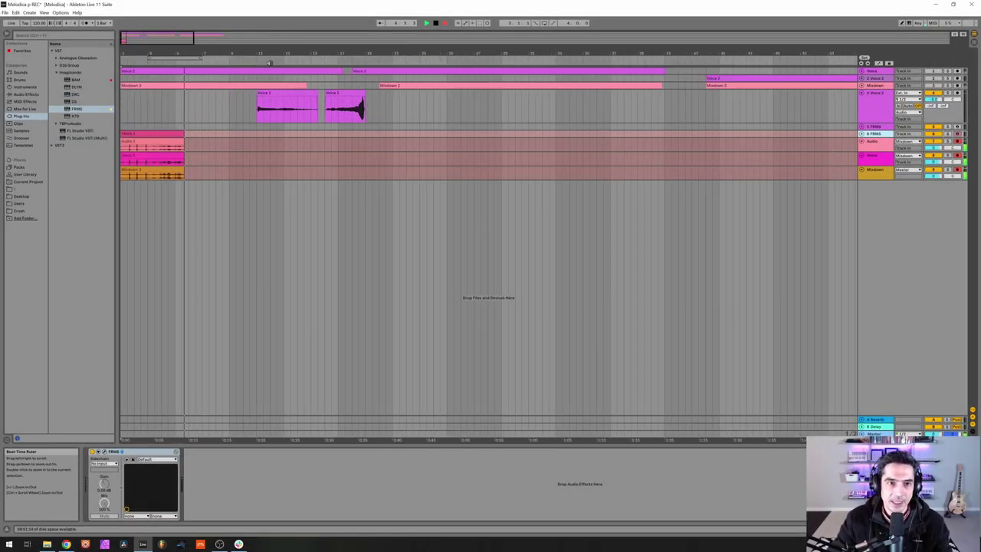
Shift both Voice 2 clips earlier on the timeline and select the FRMS track to show its instrument
click(291, 103)
shift+click(344, 95)
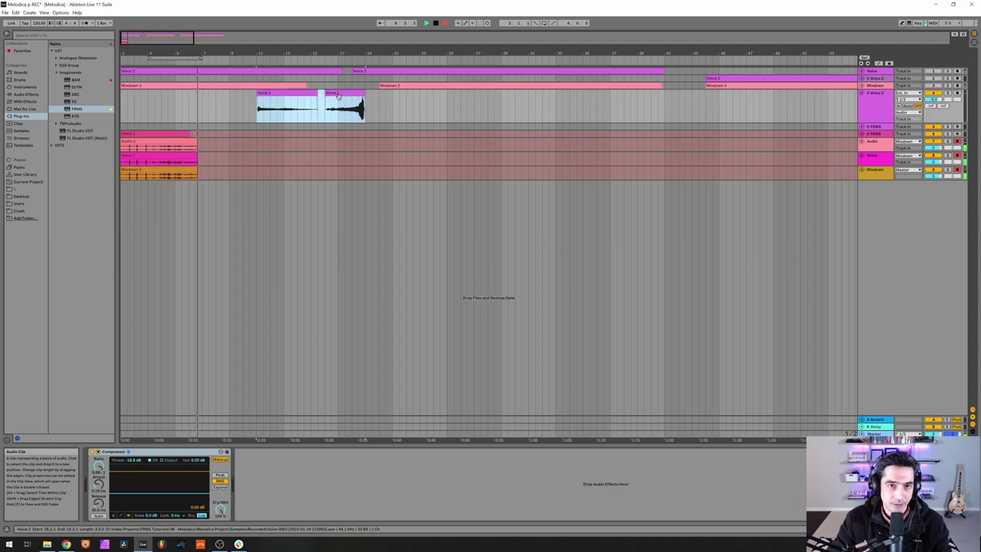
drag(269, 96, 234, 96)
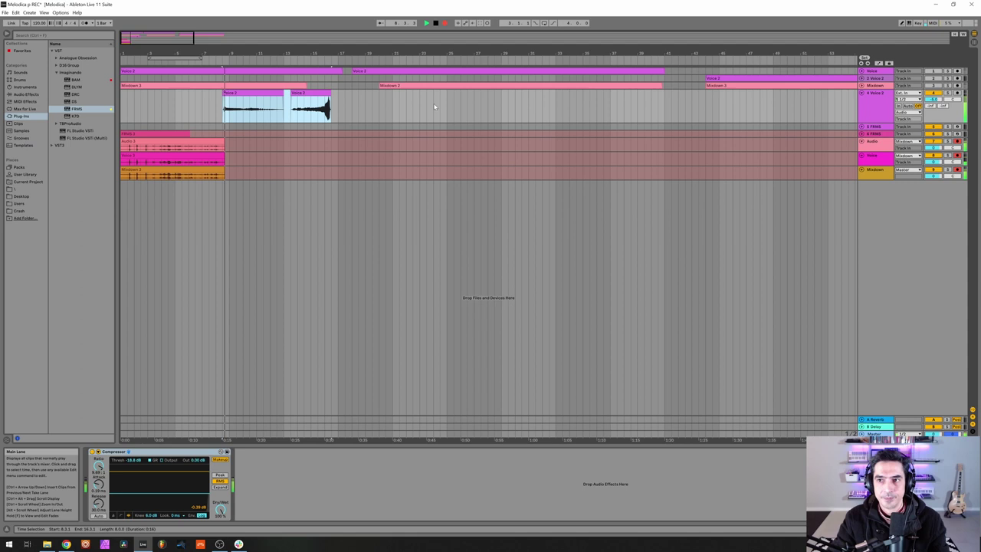
click(875, 134)
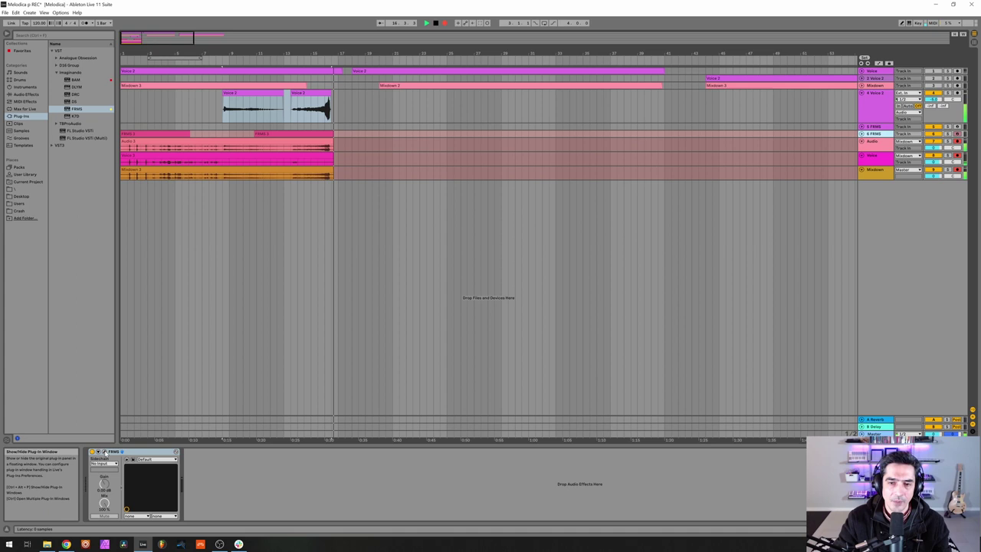
Open the FRMS window and load Melodica 1p.wav from D:/ into layer 1
click(103, 452)
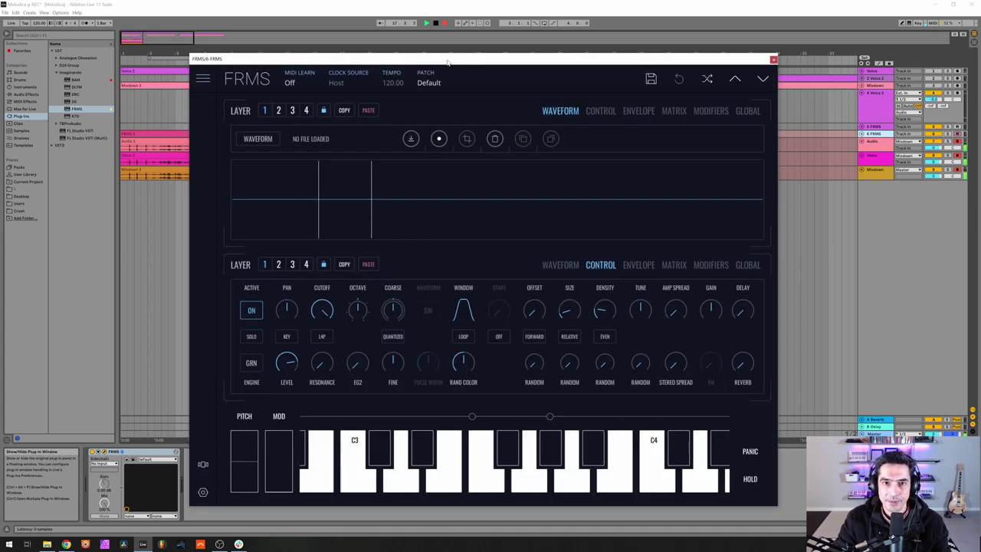
drag(449, 61, 469, 52)
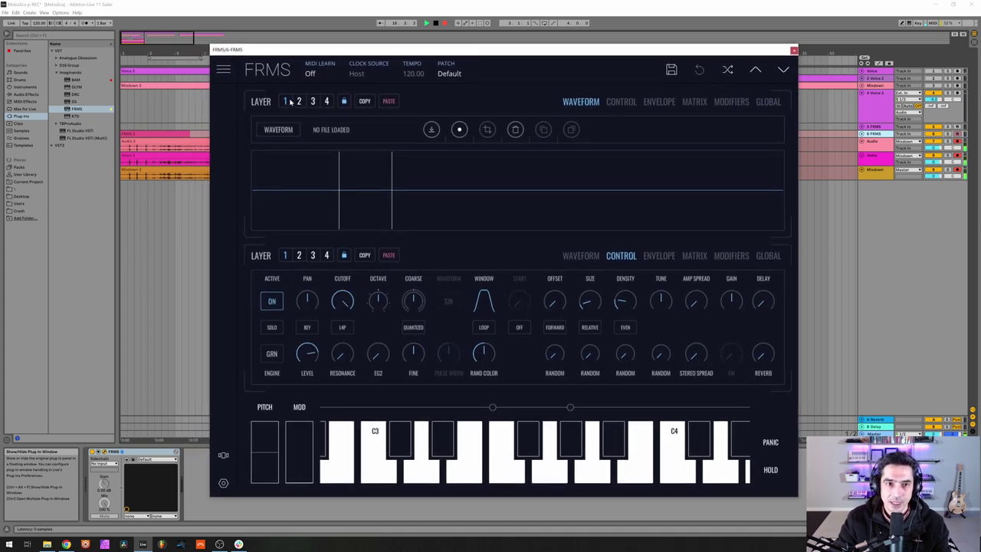
click(431, 130)
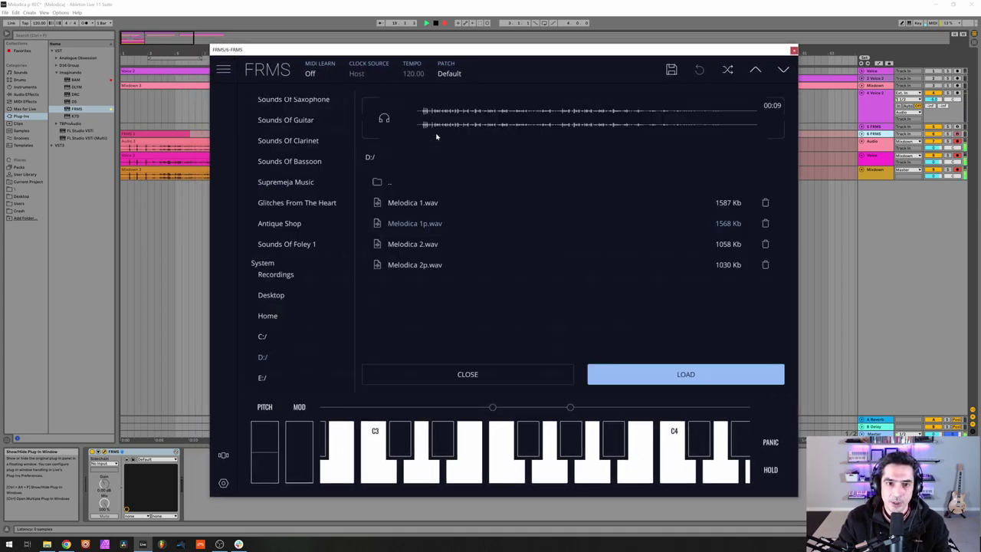
click(424, 223)
click(636, 375)
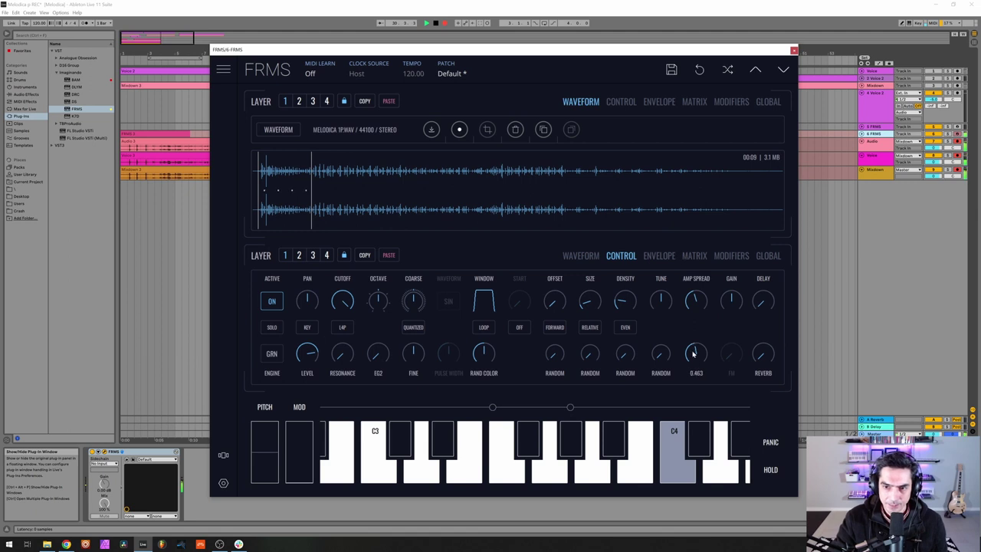
click(694, 101)
click(580, 101)
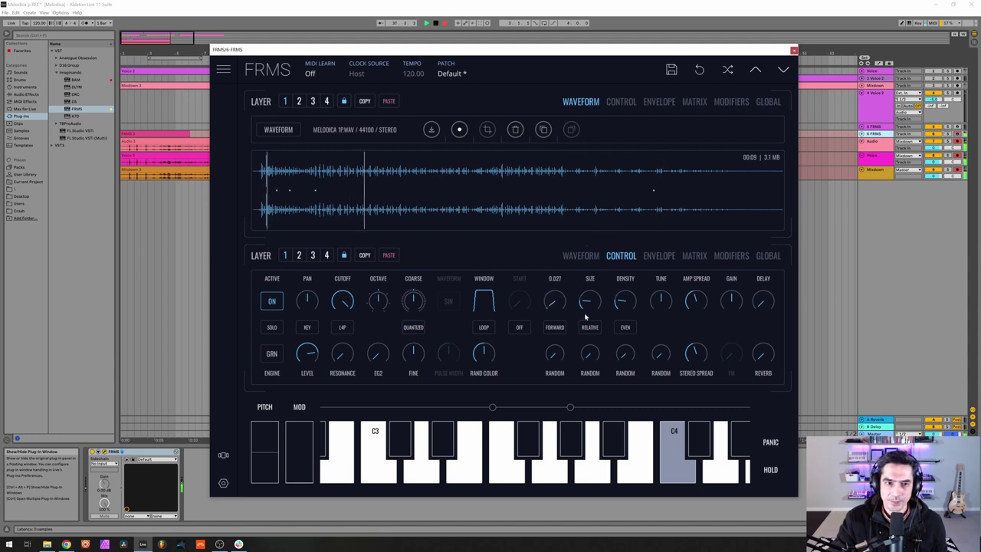
Route LFO 1 to layer 1's sample offset at 1.000 and adjust the LFO 1 rate
click(694, 101)
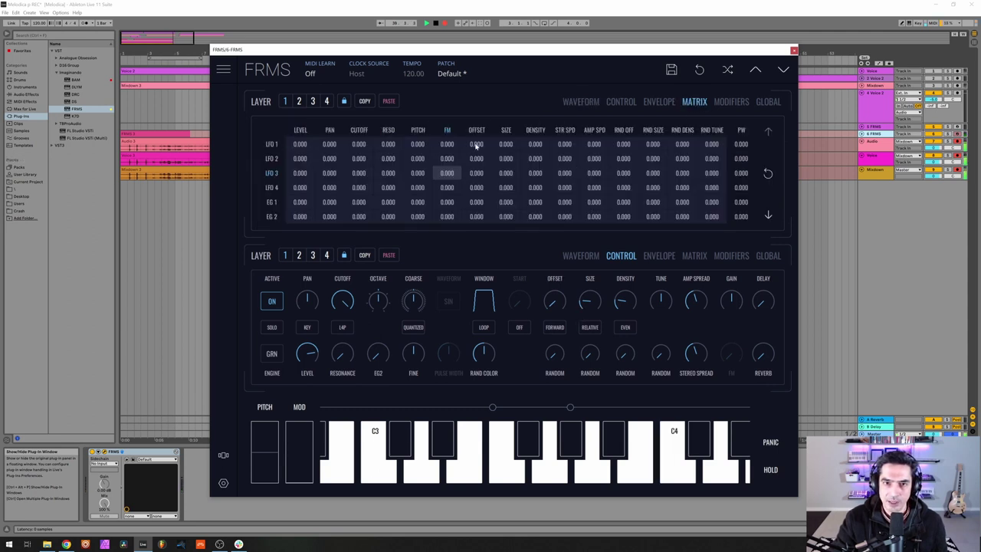
click(476, 144)
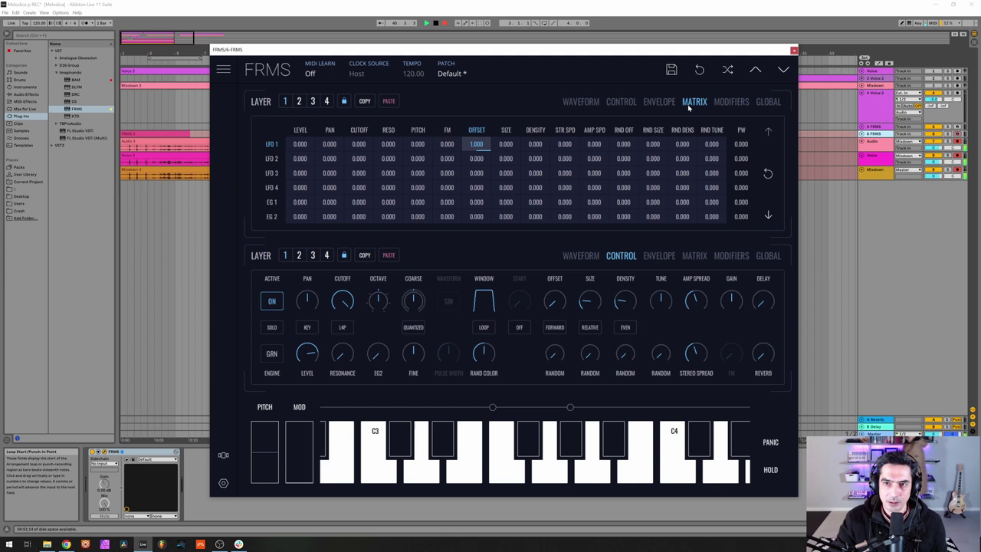
click(730, 102)
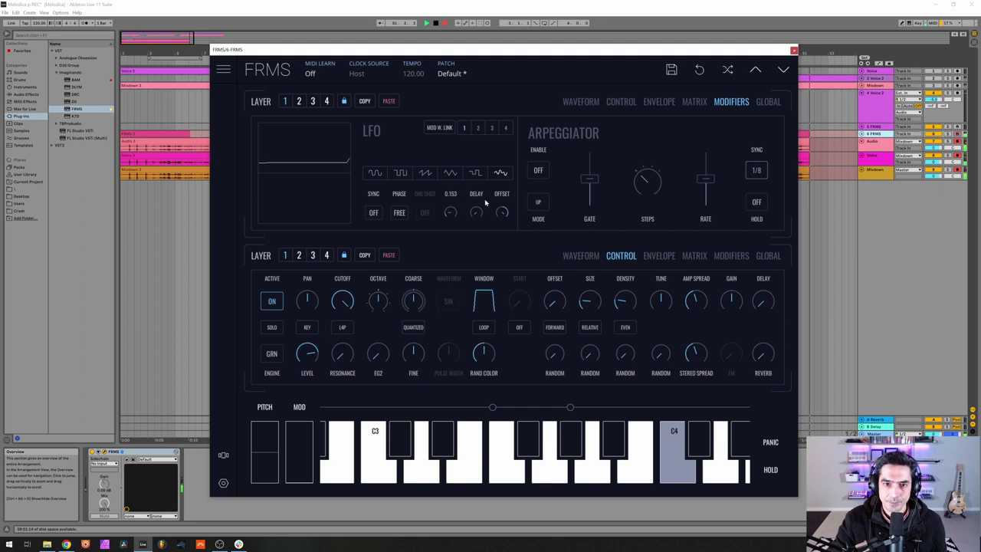
mouse_move(455, 212)
mouse_down()
mouse_move(485, 201)
mouse_move(477, 205)
mouse_up()
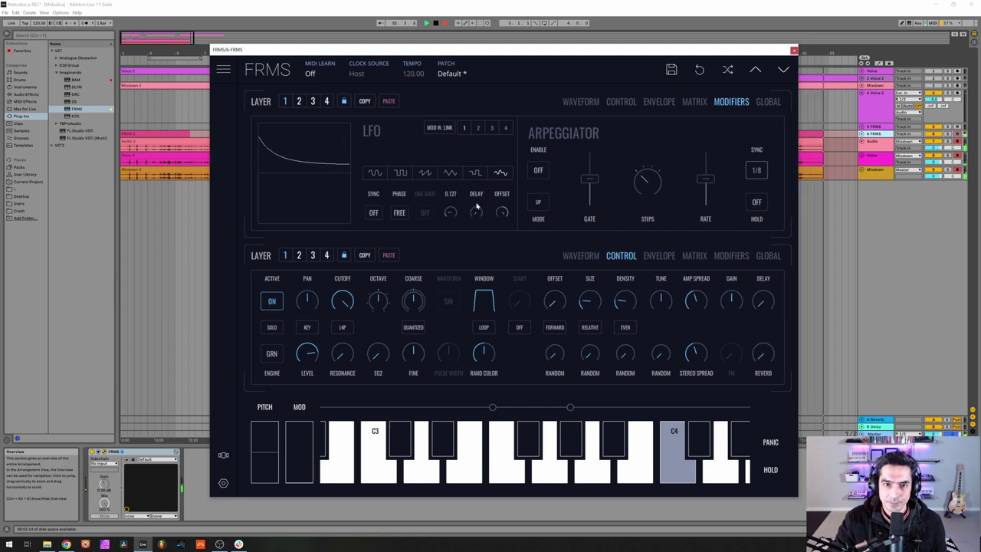
click(620, 102)
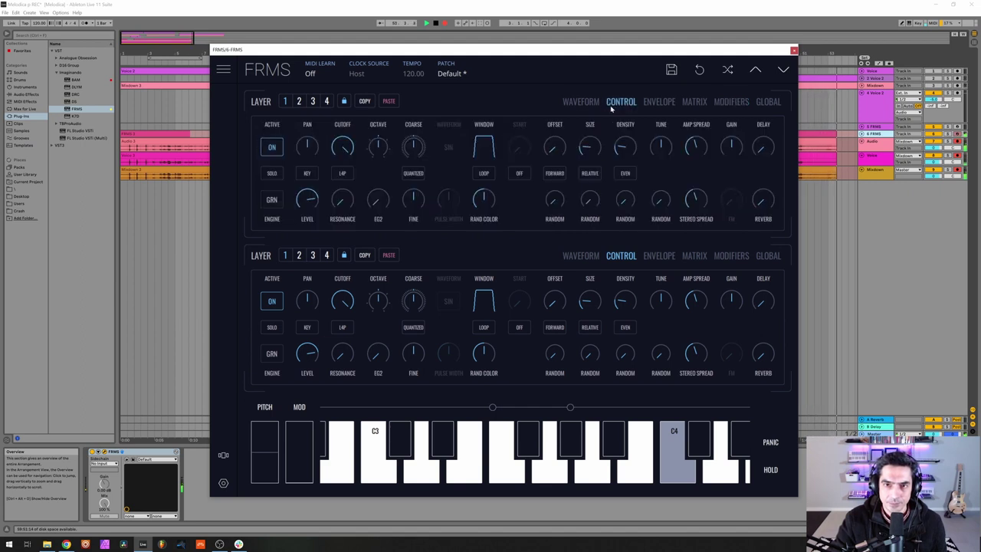
click(581, 102)
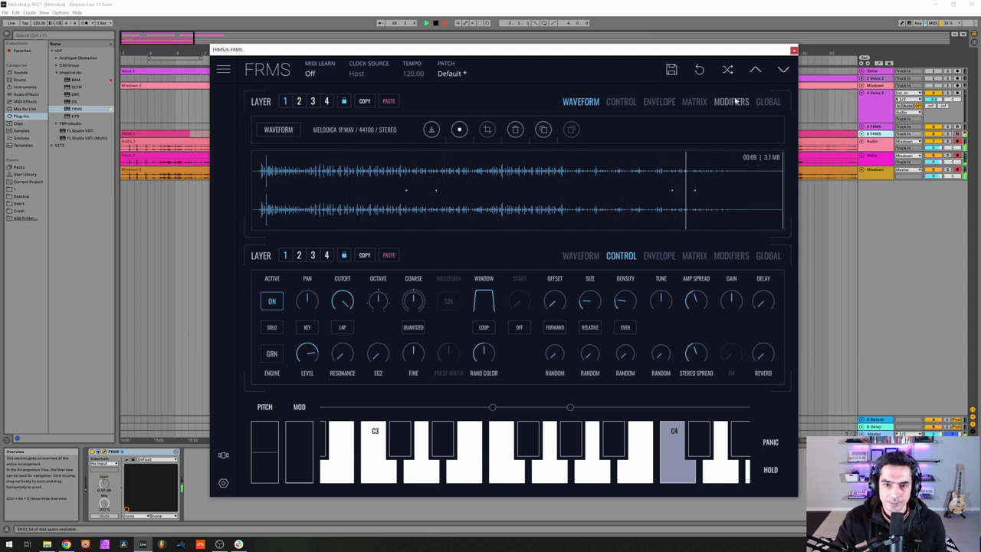
Turn layer 2 into a sine oscillator, briefly comparing it with the granular melodica layer
click(299, 101)
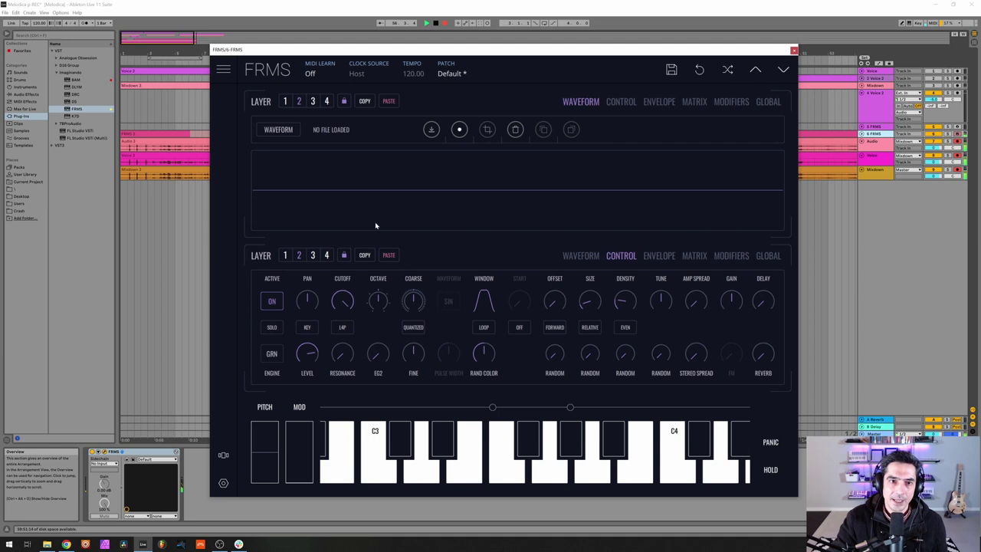
click(278, 354)
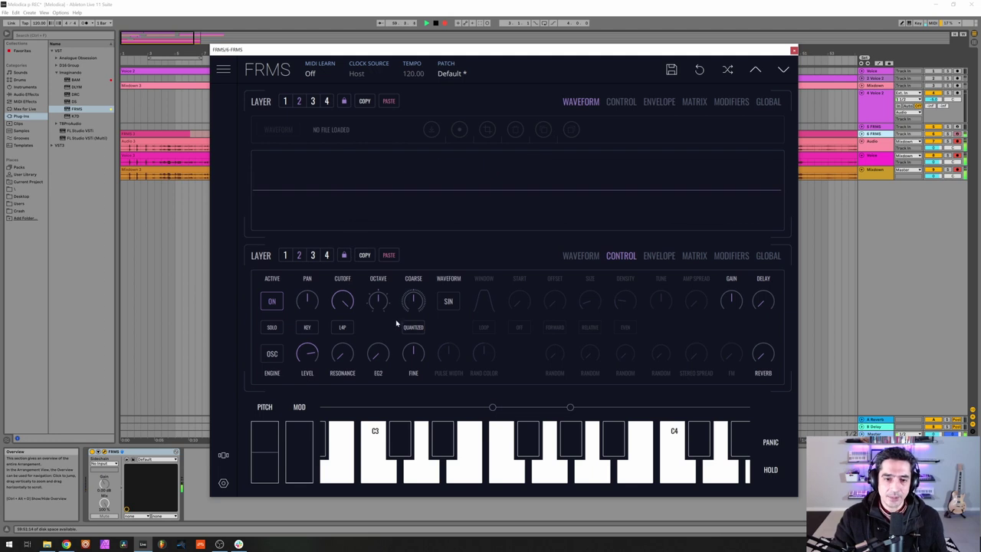
key(ctrl+z)
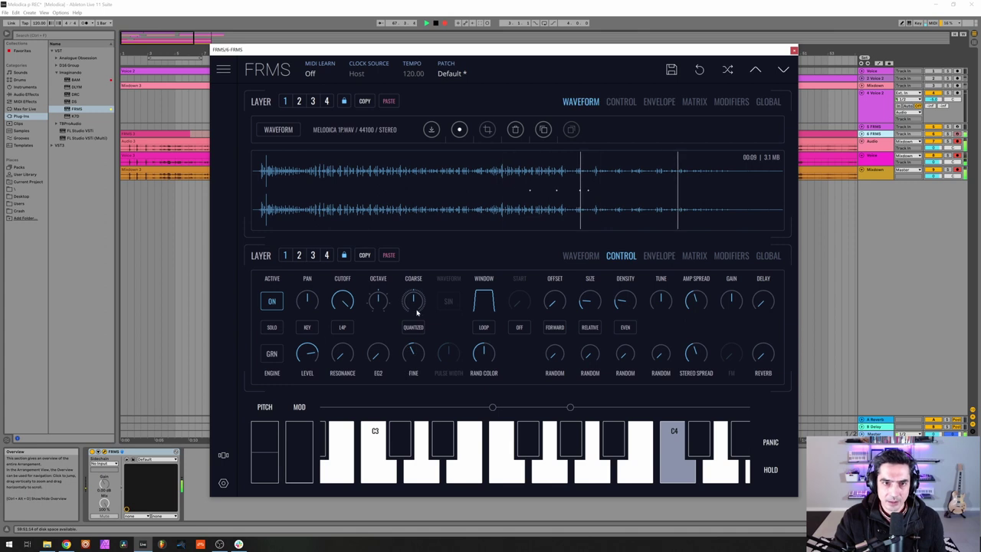
click(300, 257)
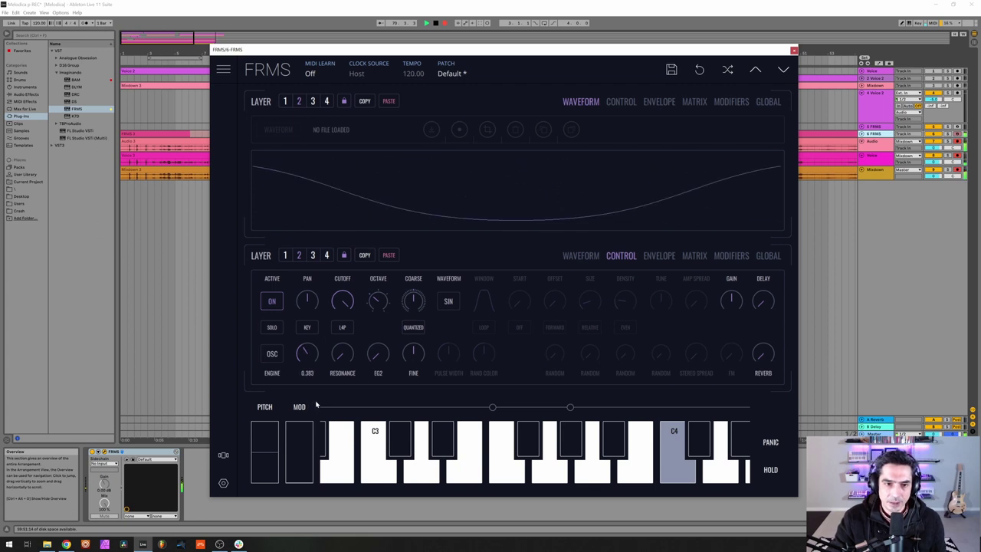
Lengthen the first envelope's attack and lower layer 3's level to about 0.26
click(659, 257)
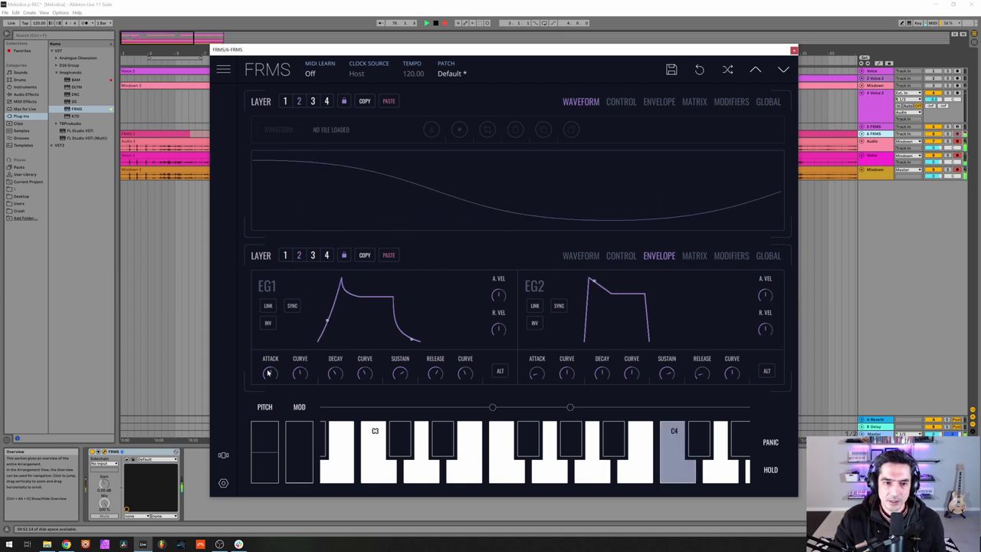
drag(270, 373, 272, 338)
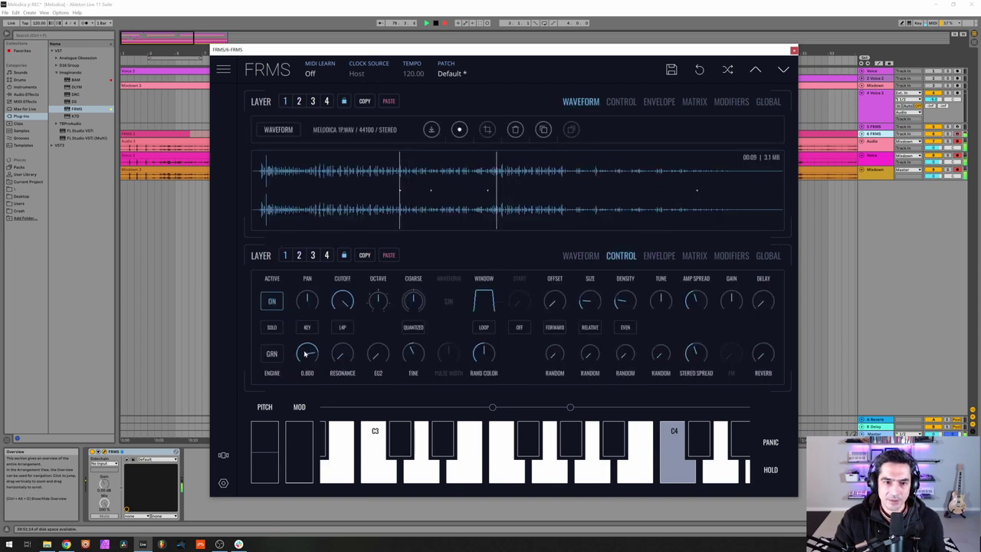
click(285, 255)
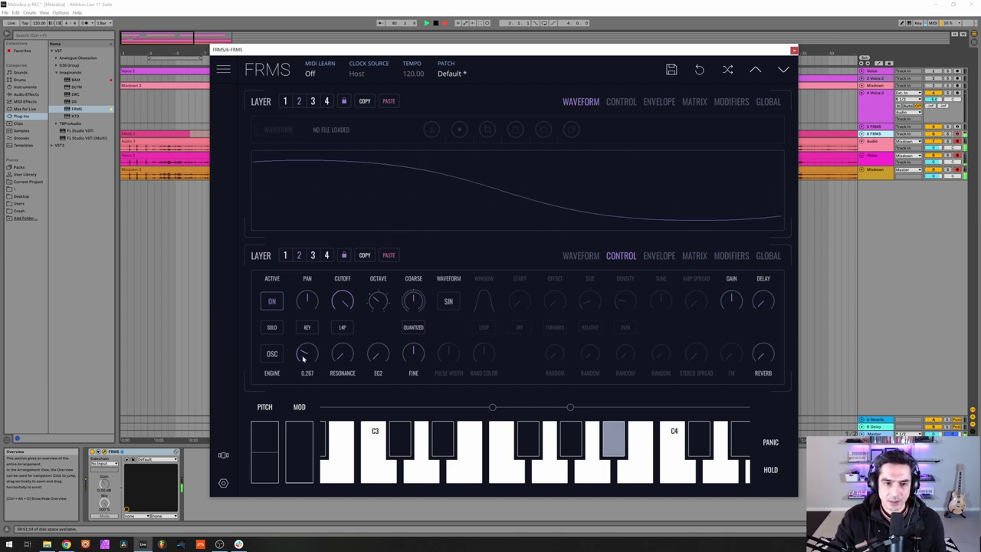
drag(305, 351, 305, 357)
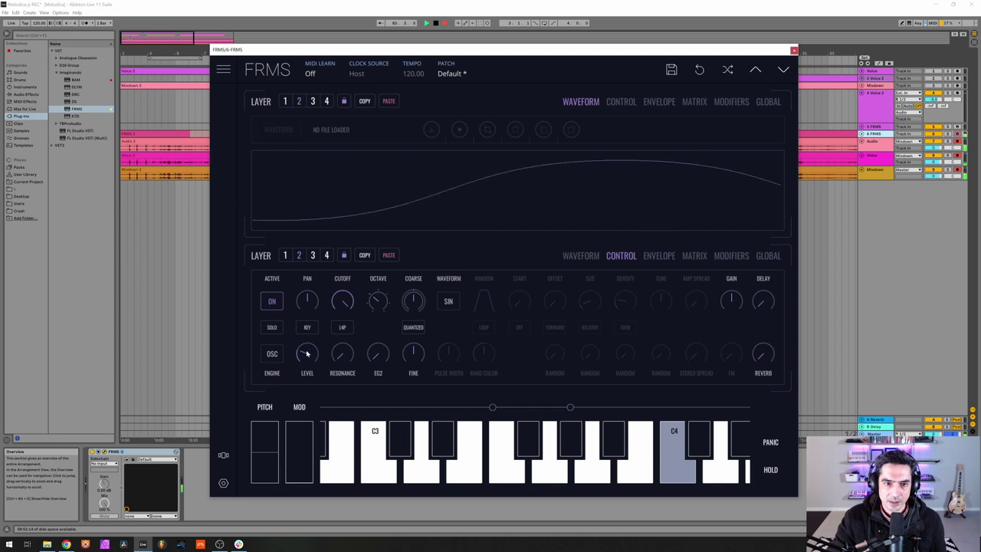
Switch layer 3 to the granular engine and load Melodica 2p.wav into it
click(314, 101)
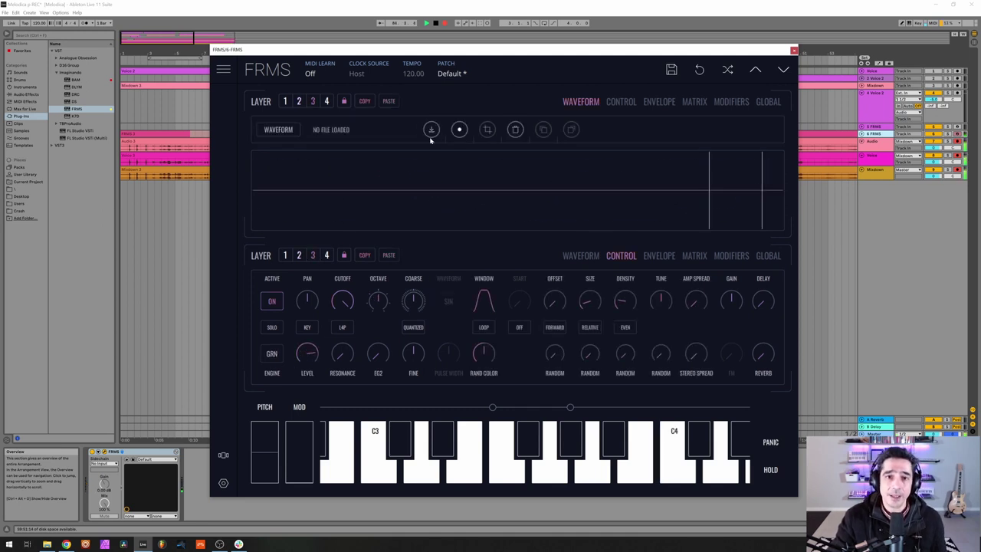
click(431, 130)
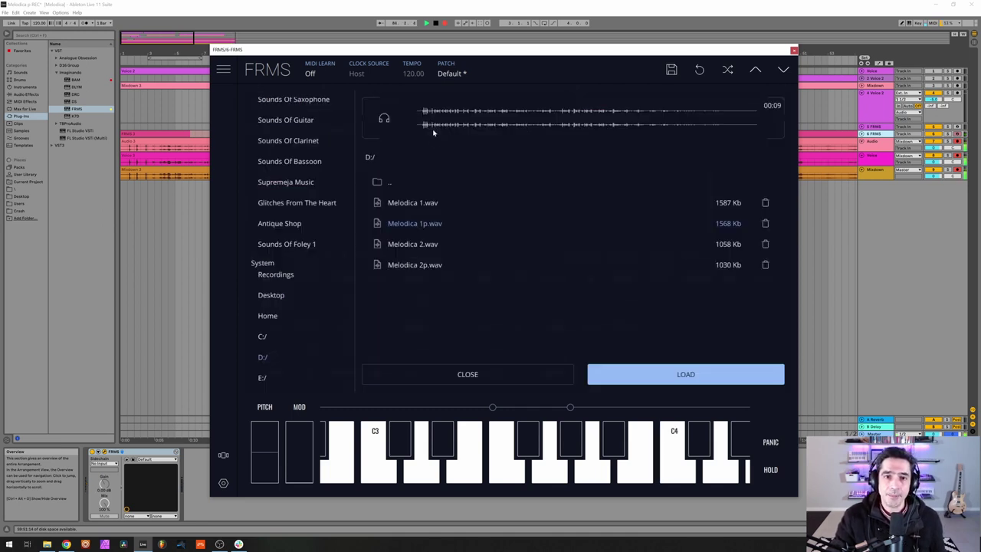
click(408, 265)
click(675, 376)
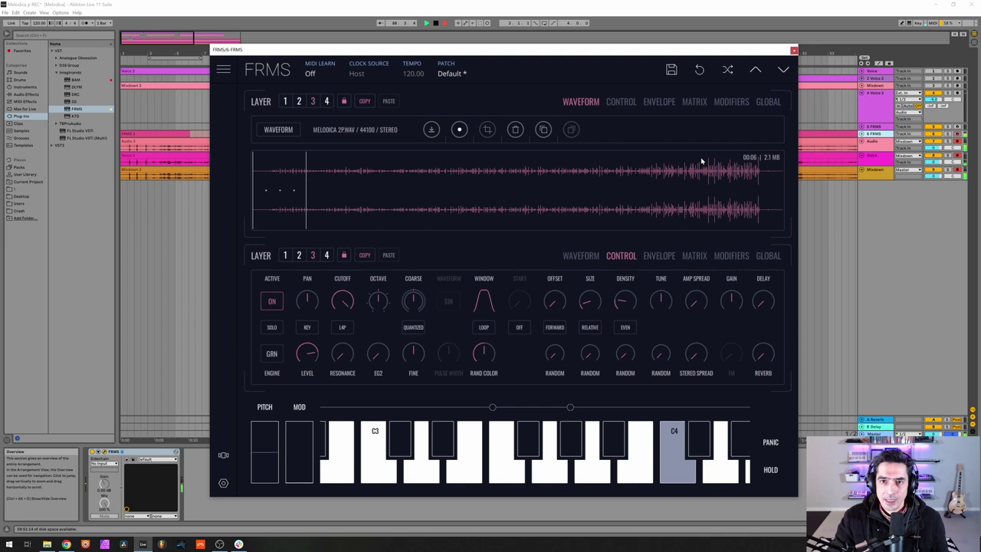
Route LFO 3 fully to layer 3's grain offset (1.000) and check LFO 3's settings
click(693, 101)
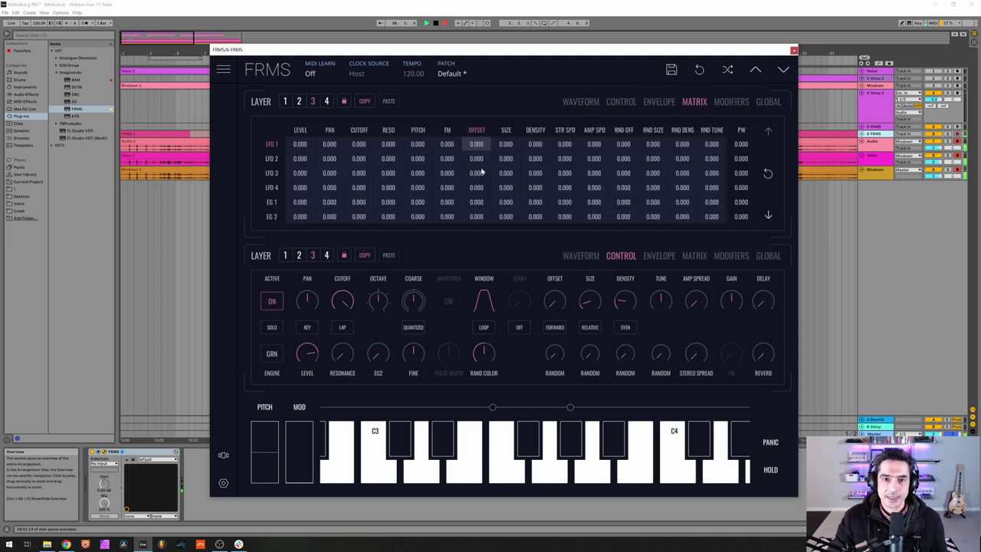
drag(481, 173, 491, 3)
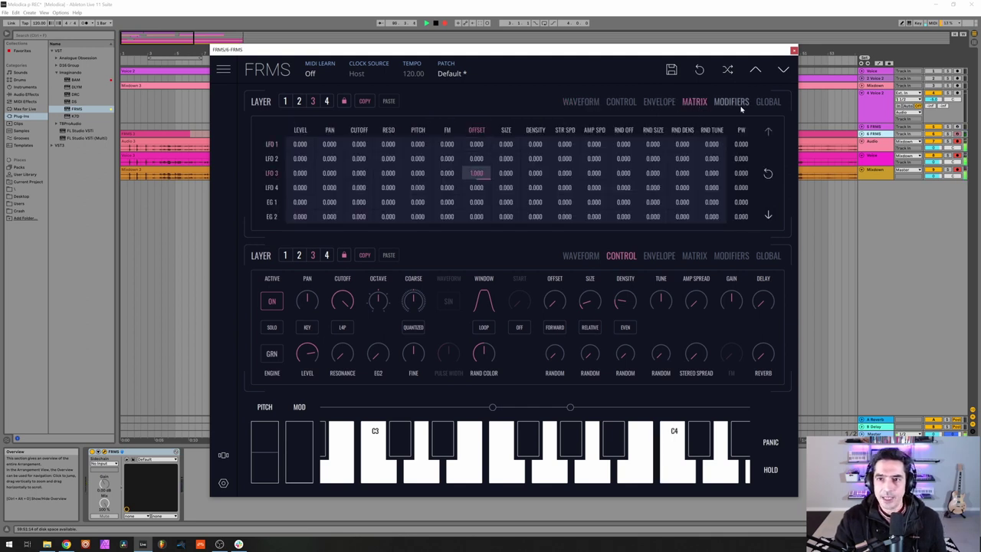
click(733, 102)
click(492, 129)
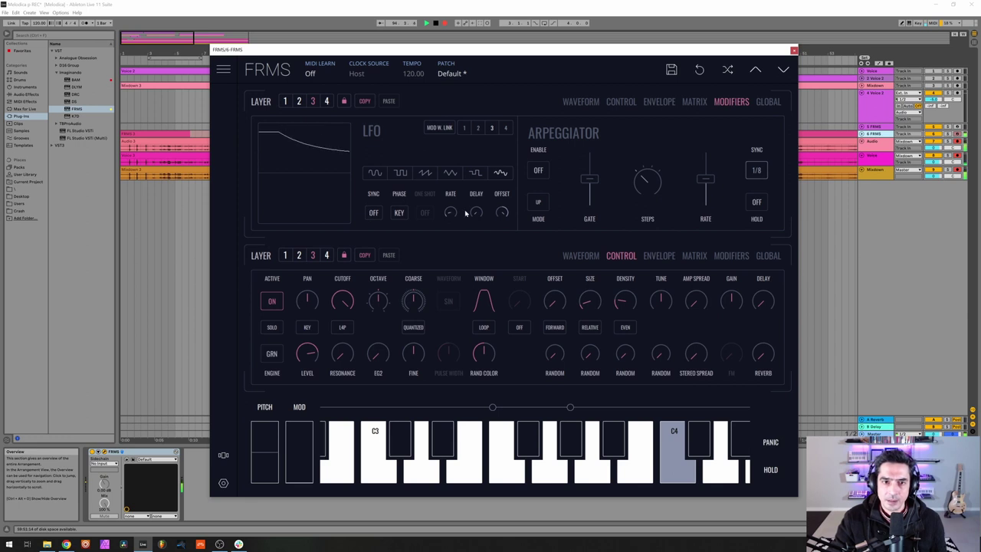
click(621, 104)
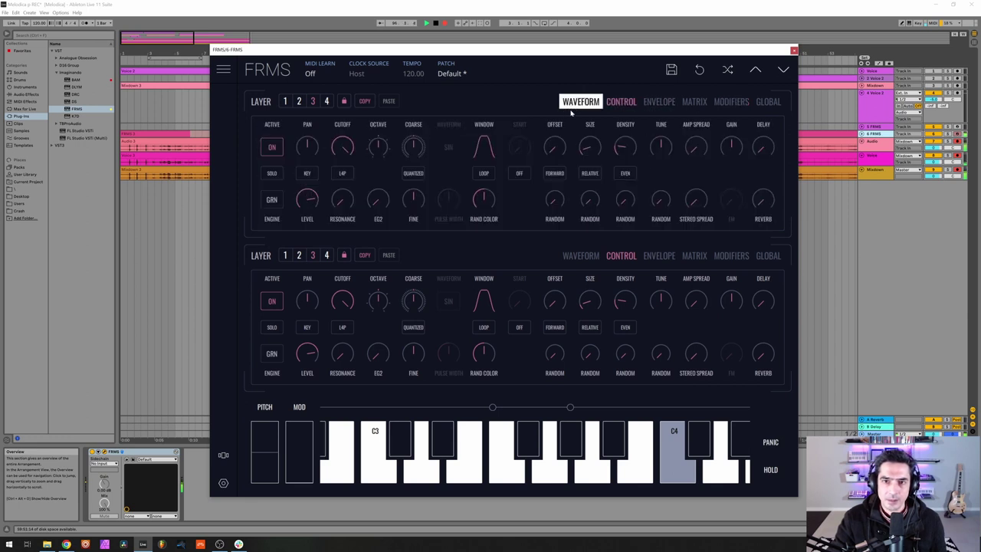
click(577, 105)
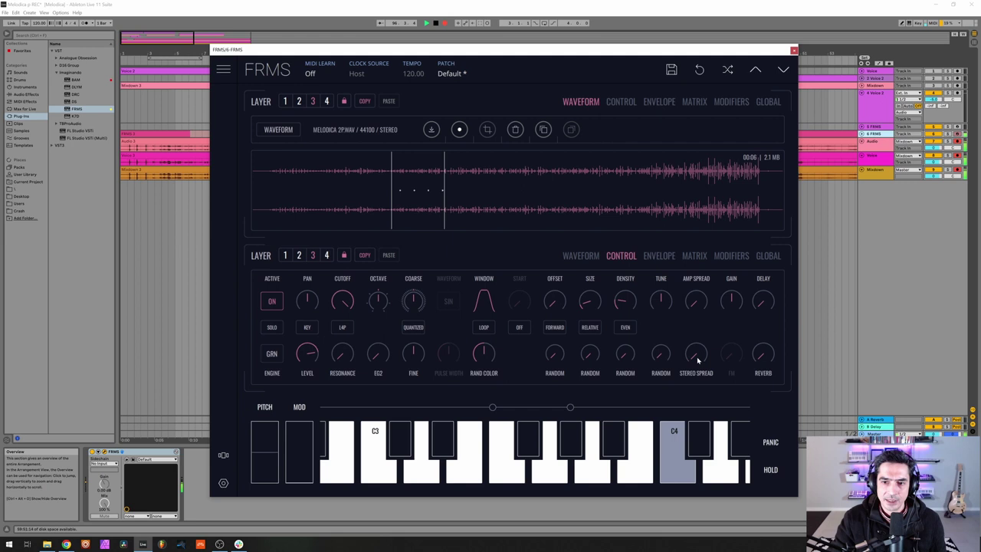
Set stereo spread ~0.477, grain size ~0.180, amp spread ~0.440 and reverb ~0.217
drag(697, 360, 688, 306)
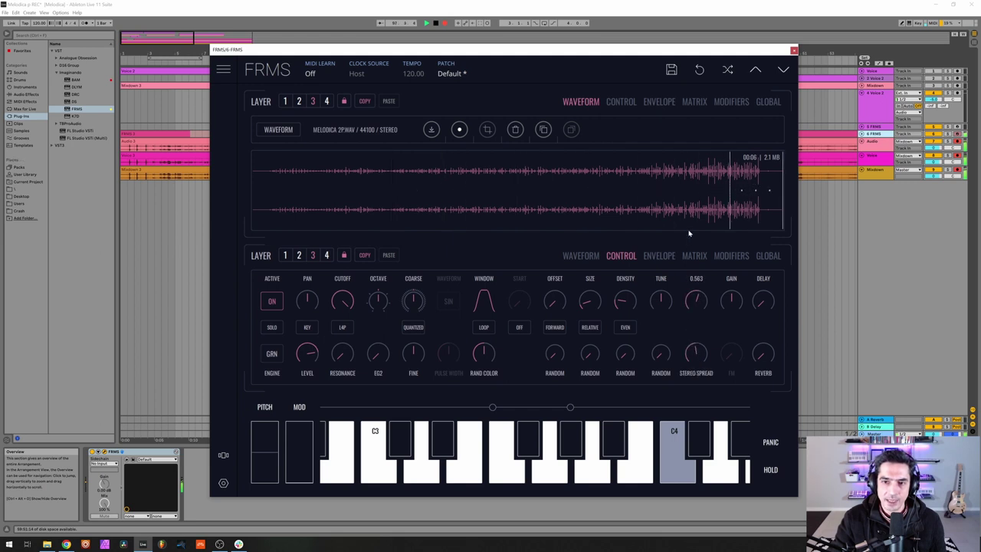
drag(589, 301, 587, 287)
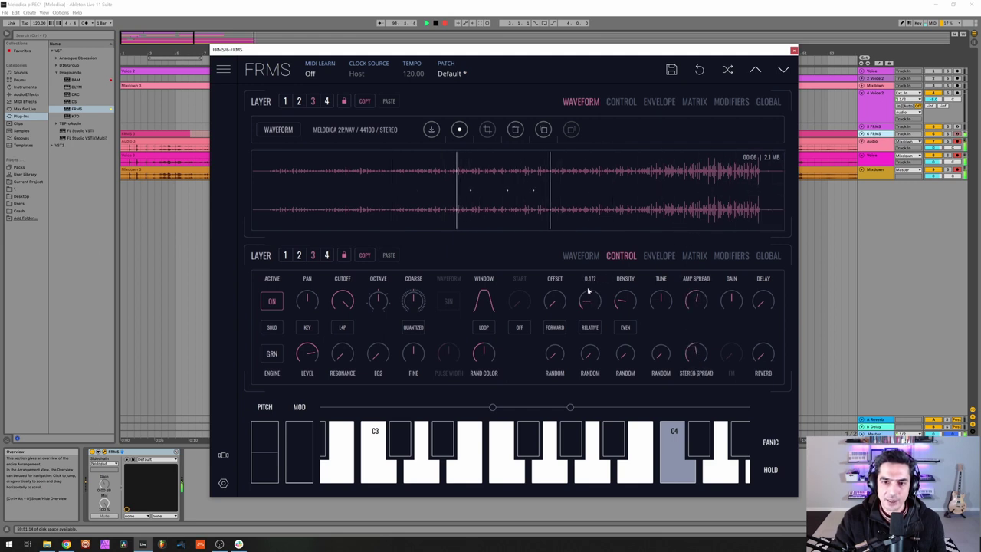
drag(692, 302, 691, 315)
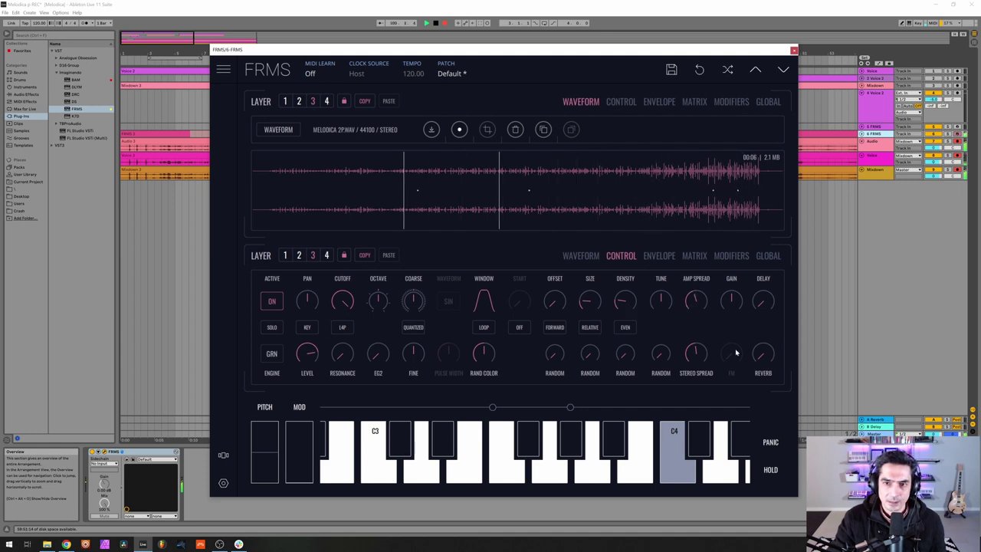
drag(757, 360, 752, 333)
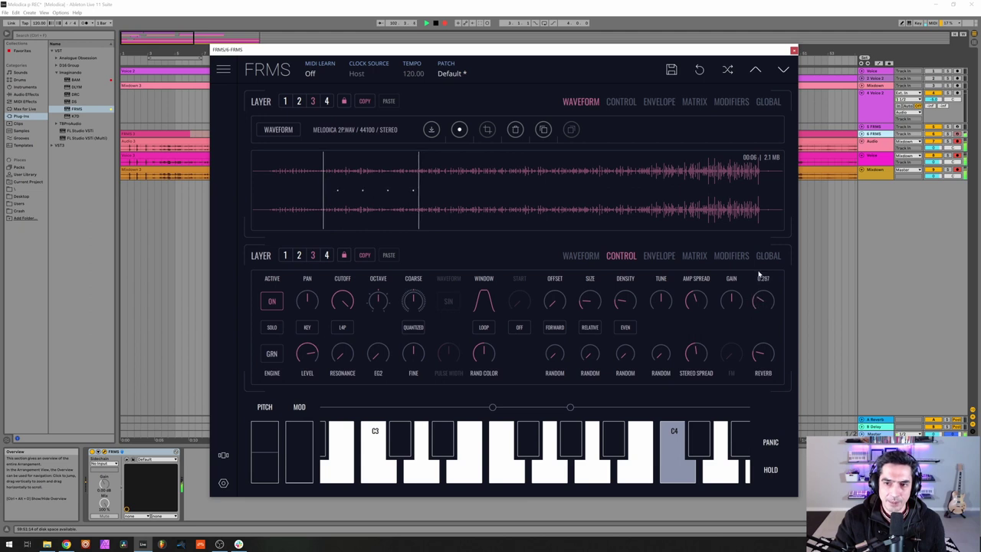
Turn on global FM mode, then return to layer 3's waveform view
click(768, 101)
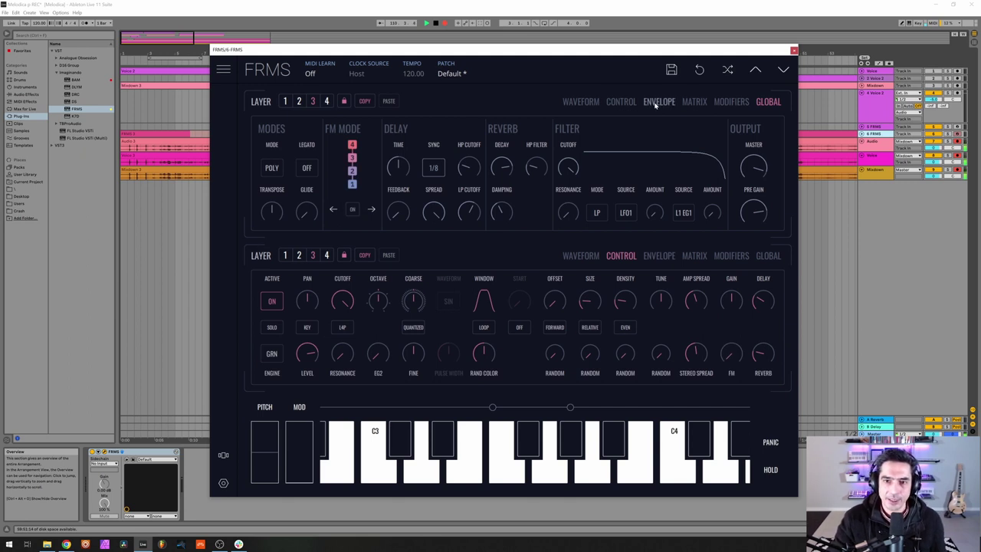
click(619, 102)
click(574, 102)
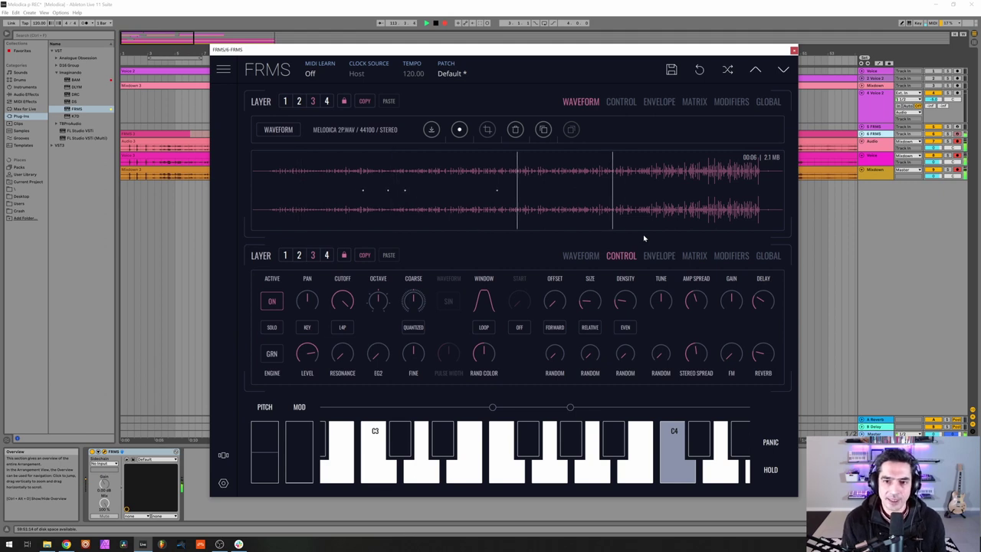
Select layer 4 and load Melodica 1p.wav into it, then switch to layer 2
click(287, 102)
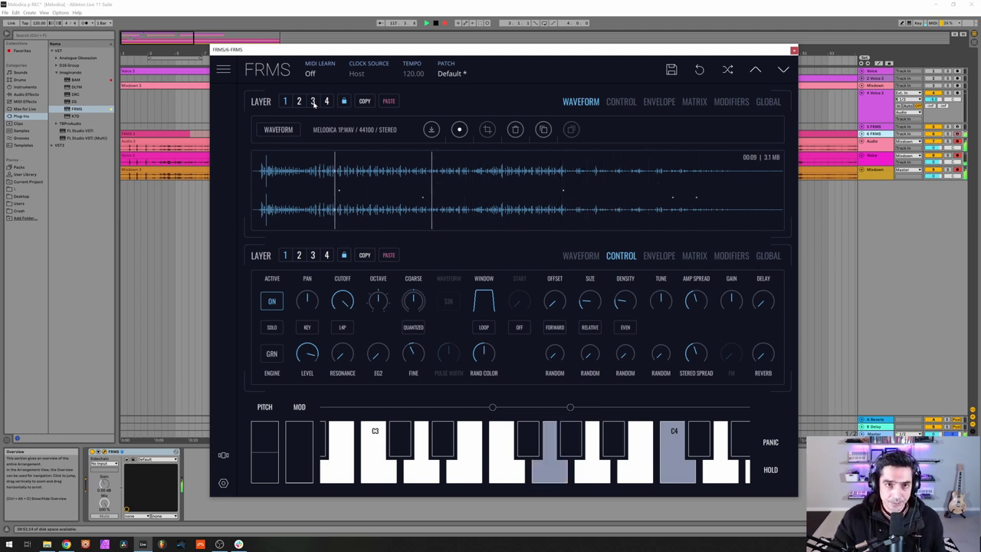
click(326, 101)
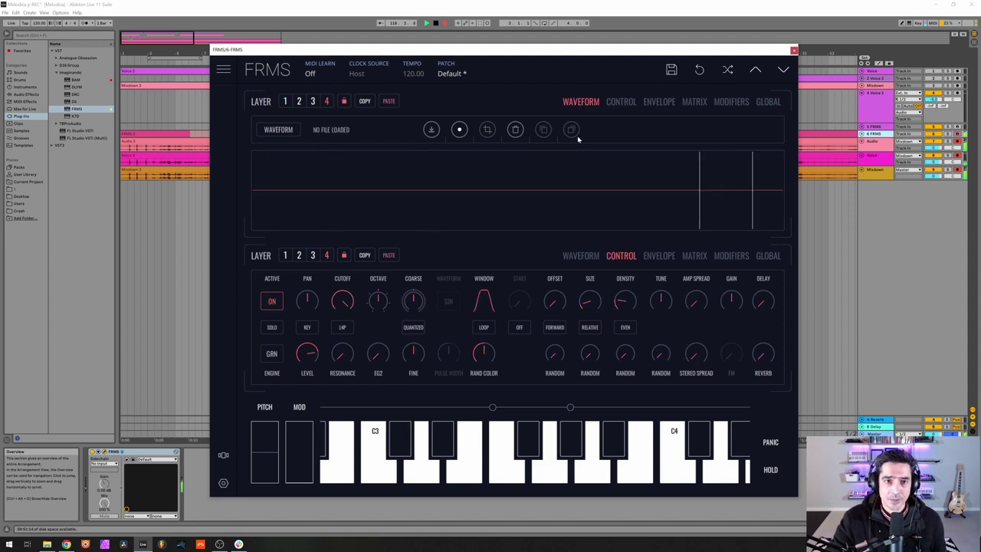
click(432, 130)
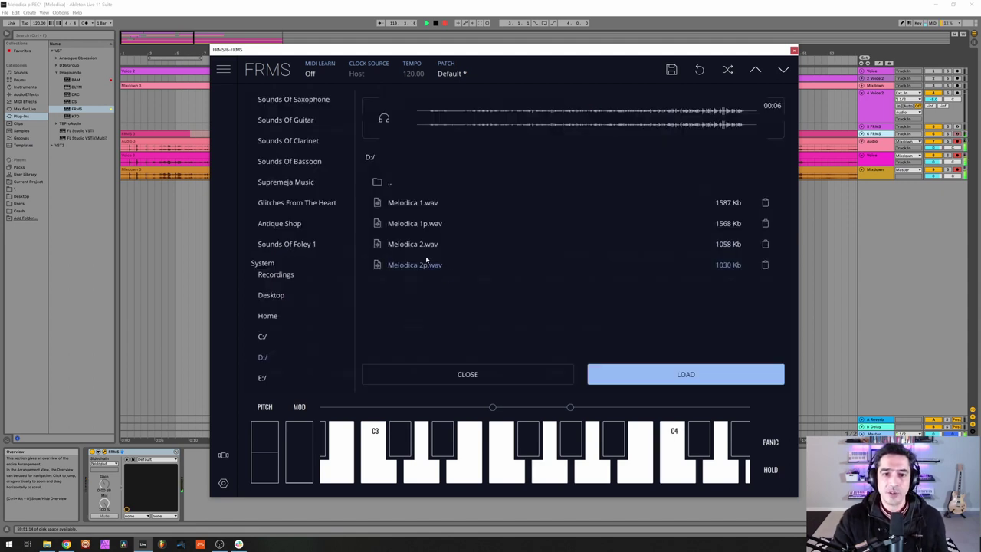
click(424, 225)
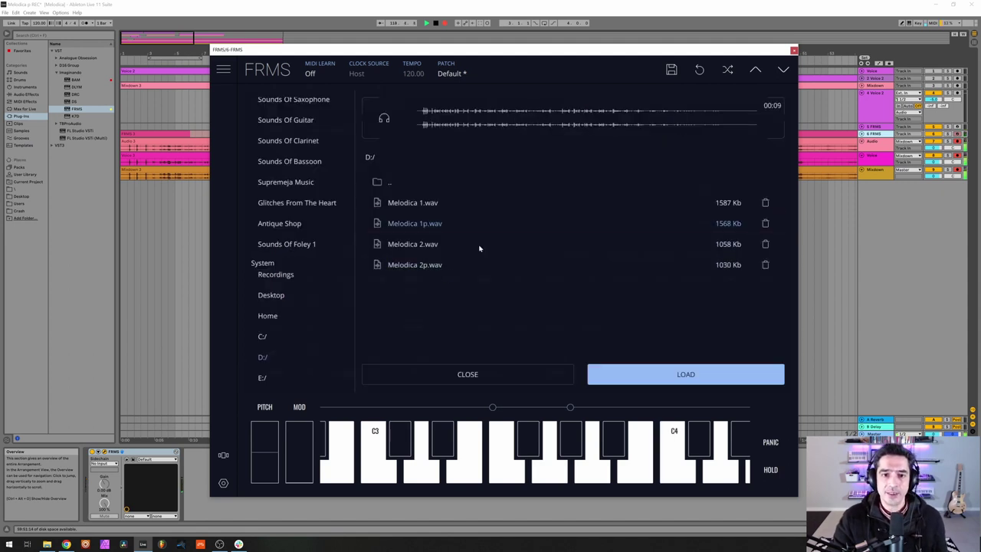
click(653, 376)
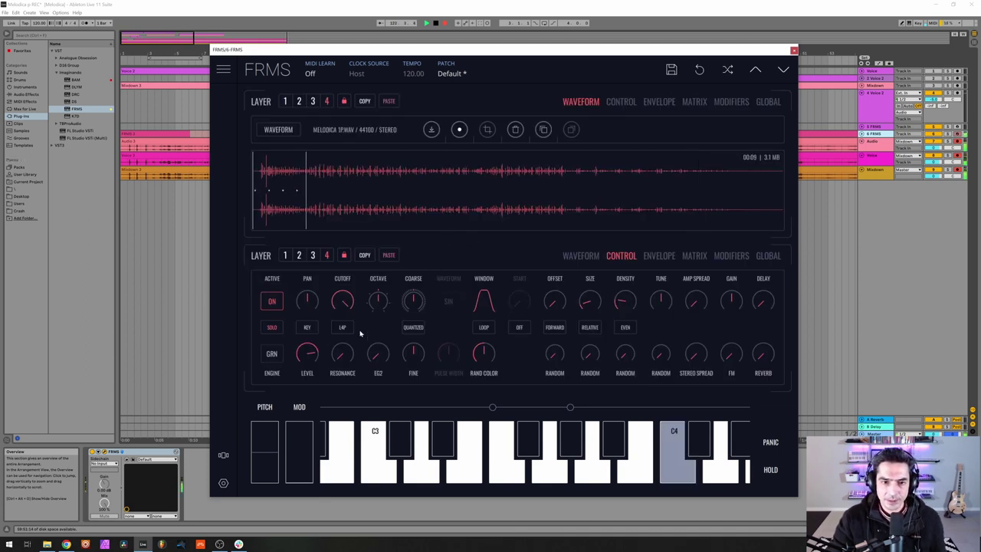
click(300, 101)
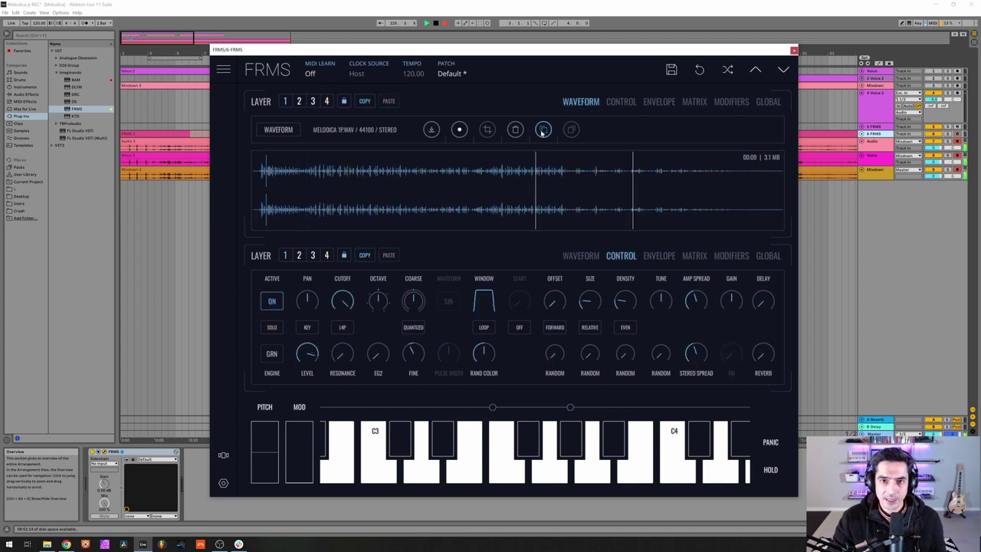
On layer 4, drop the octave to -3 and reset stereo spread to its minimum
click(330, 101)
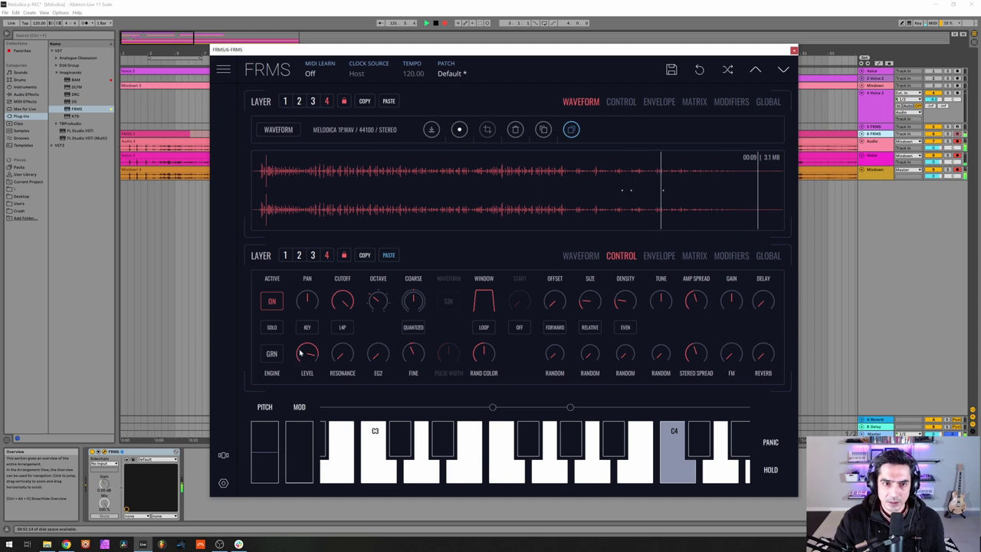
mouse_move(378, 301)
mouse_down()
mouse_move(377, 316)
mouse_move(374, 300)
mouse_up()
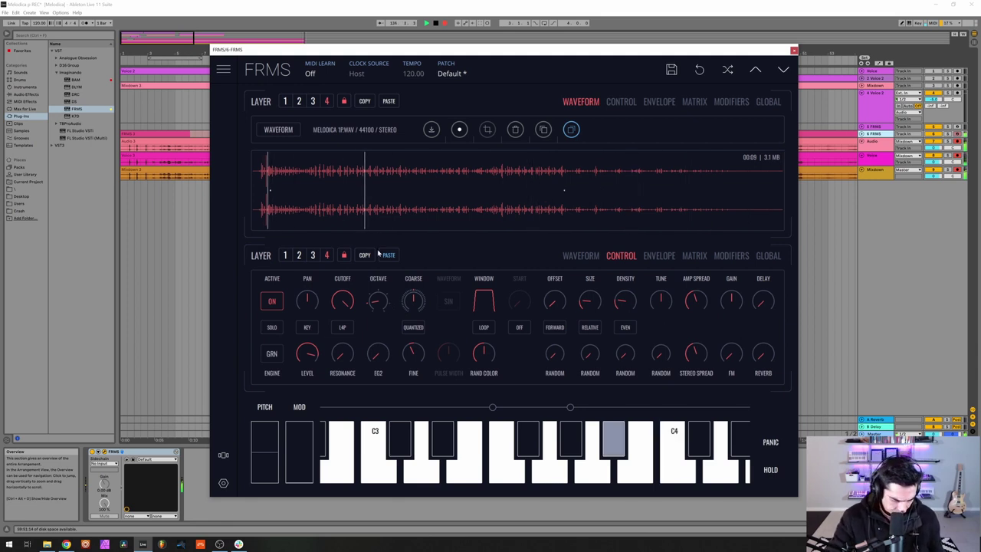
double_click(695, 357)
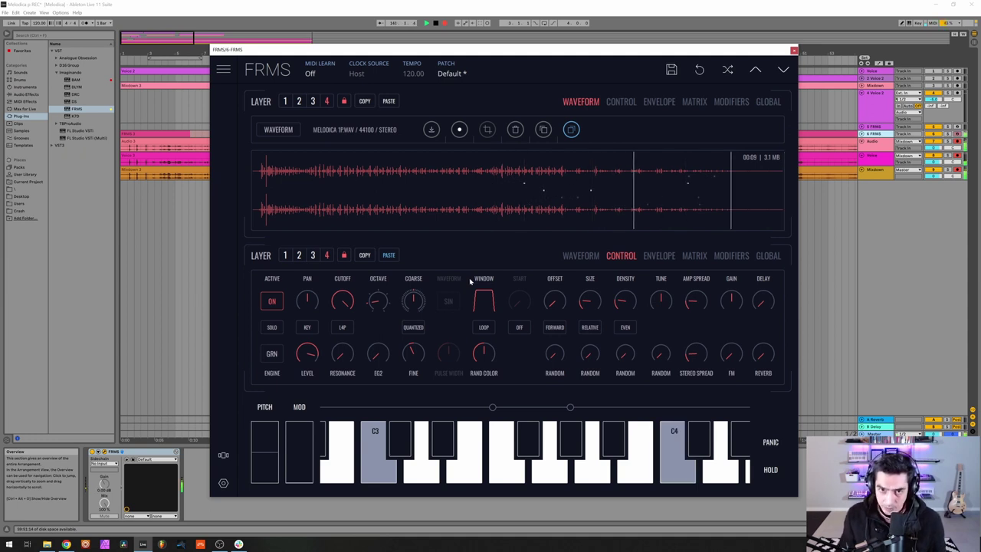
On layer 2's sine oscillator, raise the FM amount to 0.617 and show its matrix
click(313, 101)
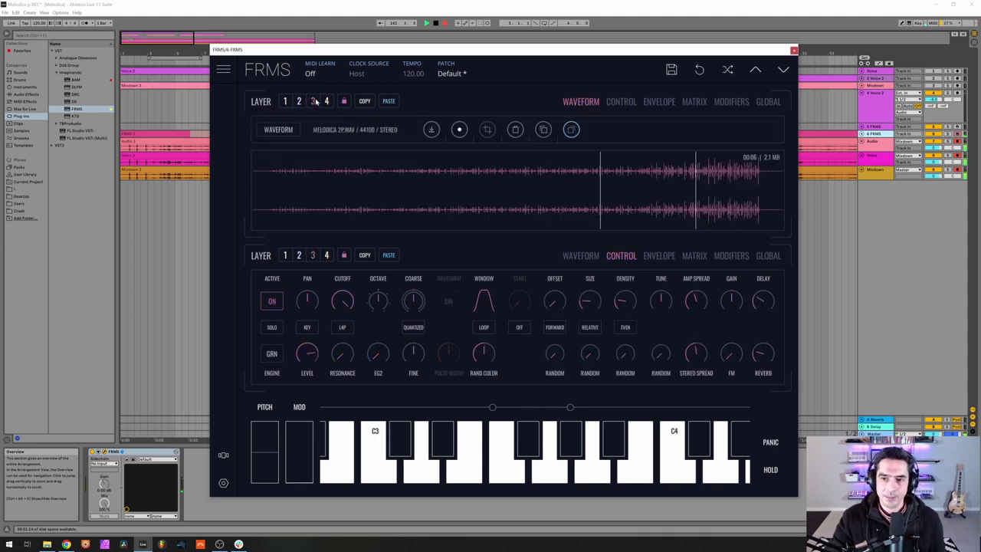
click(327, 101)
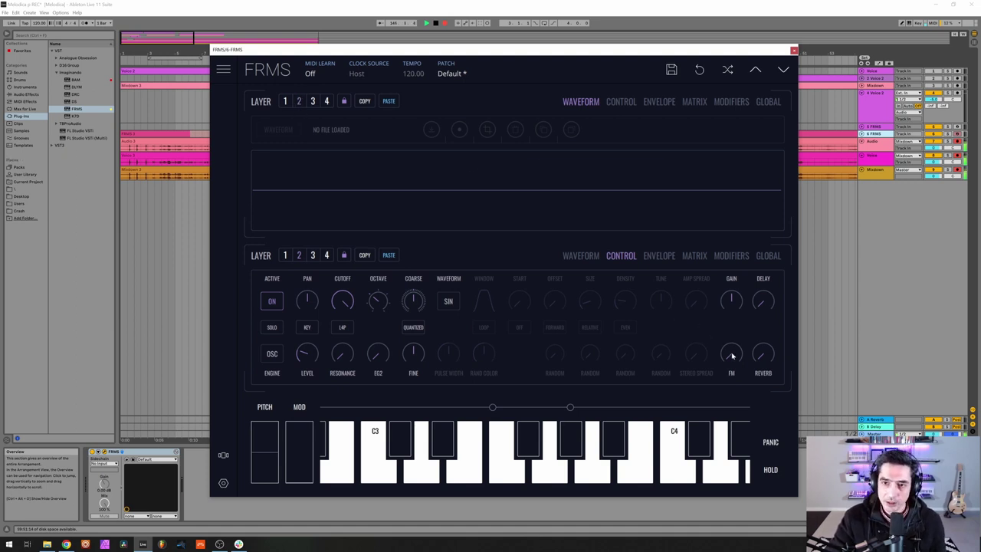
mouse_move(732, 356)
mouse_down()
mouse_move(708, 204)
mouse_move(711, 260)
mouse_up()
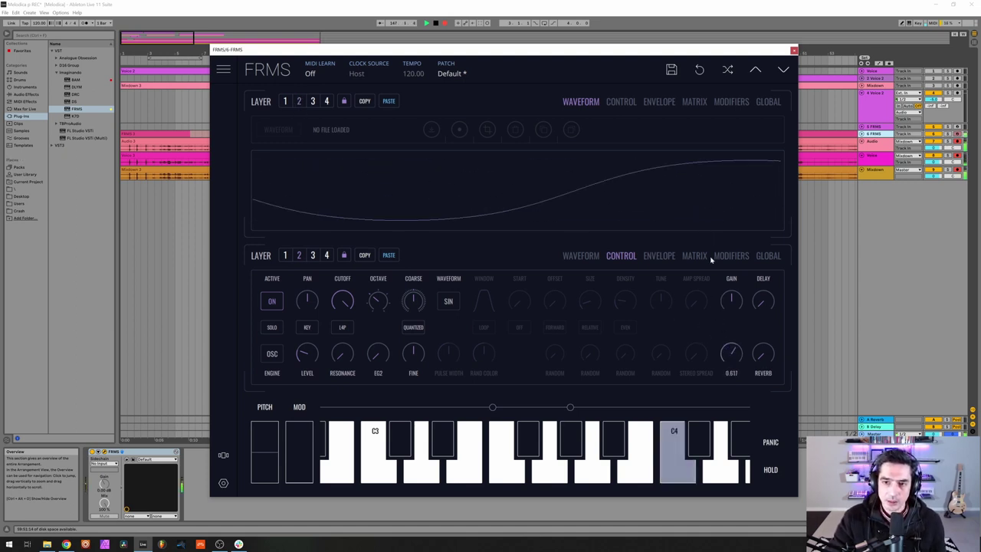
click(695, 256)
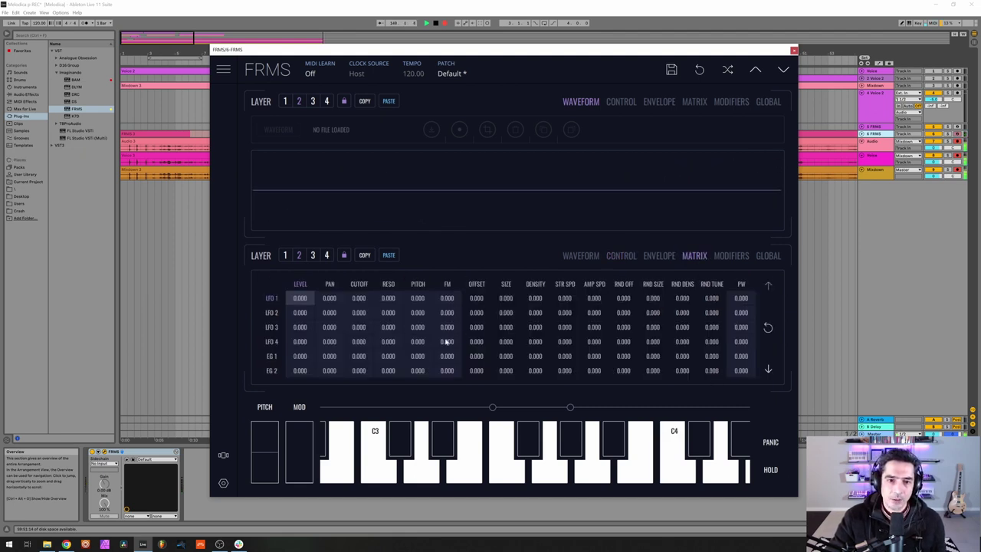
Review the offset modulation routing on layers 3, 1, 2 and 4
click(312, 101)
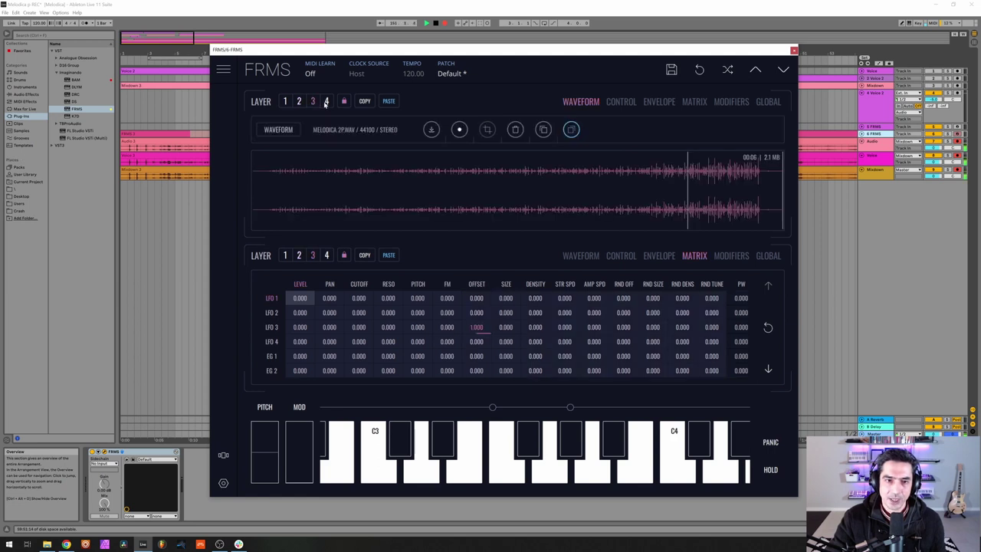
click(286, 102)
click(298, 103)
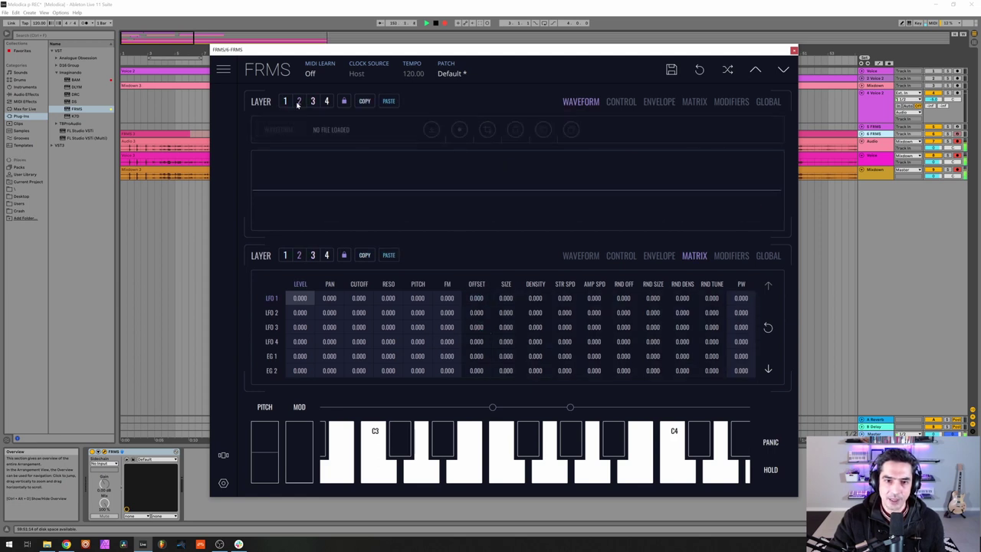
click(312, 102)
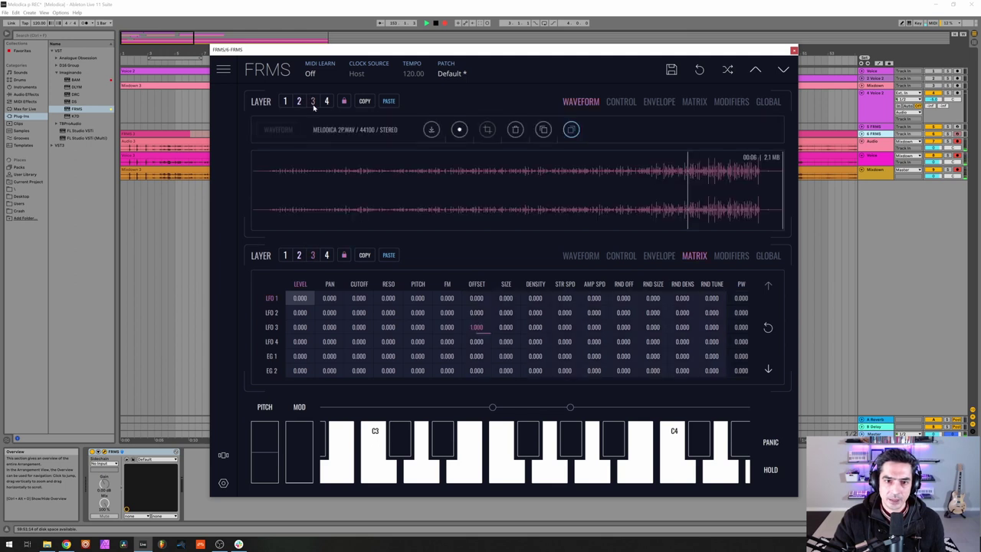
click(327, 102)
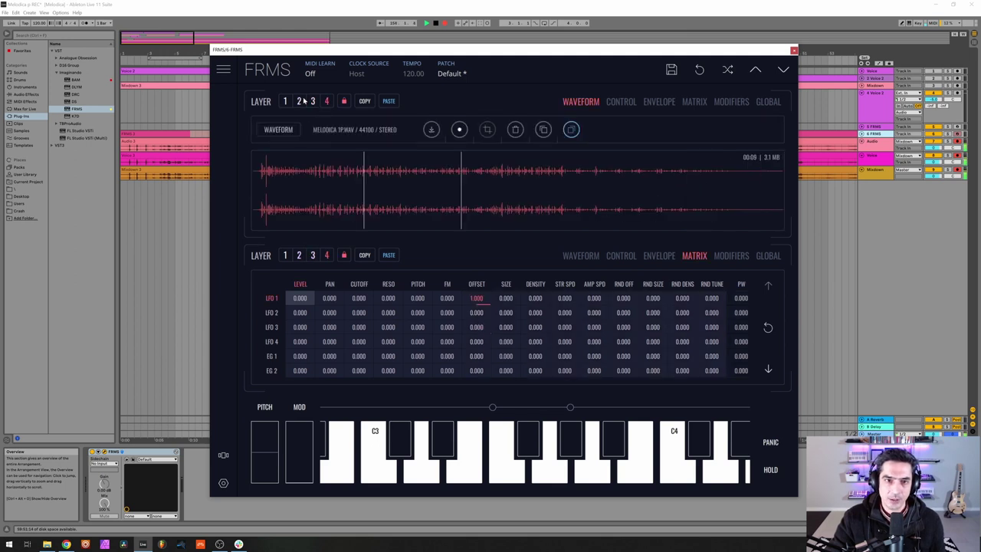
On layer 2, route LFO 2 to FM at 1.000 and view its modifier settings
click(299, 102)
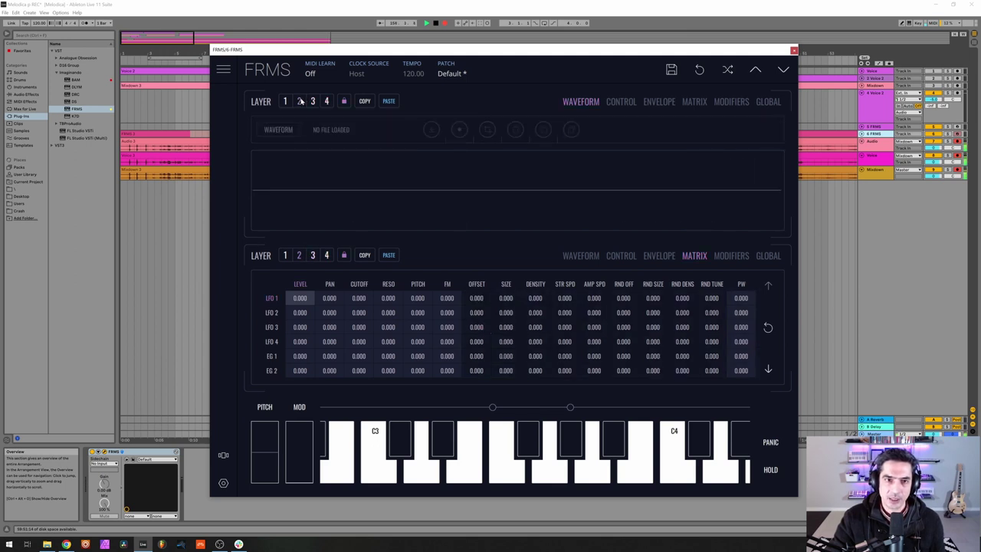
click(444, 314)
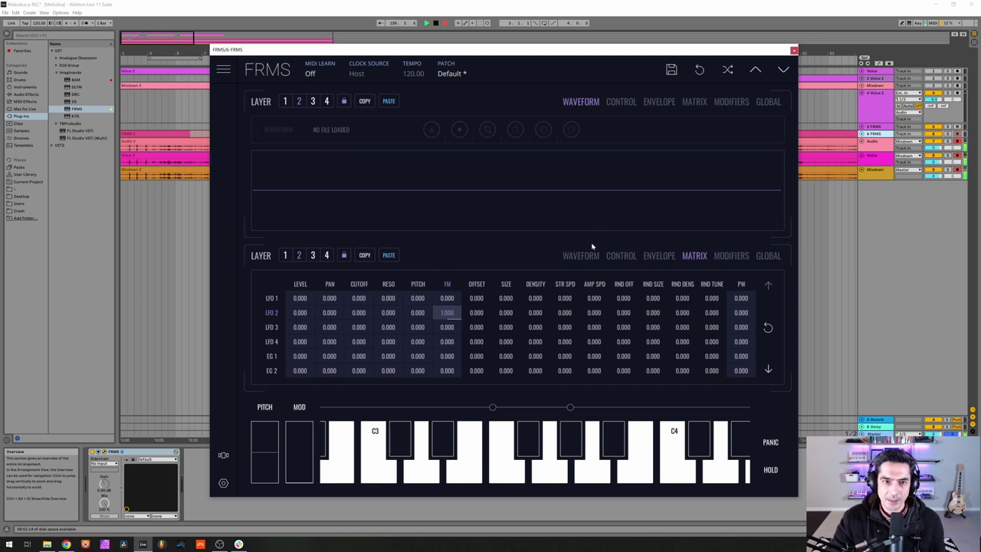
click(731, 255)
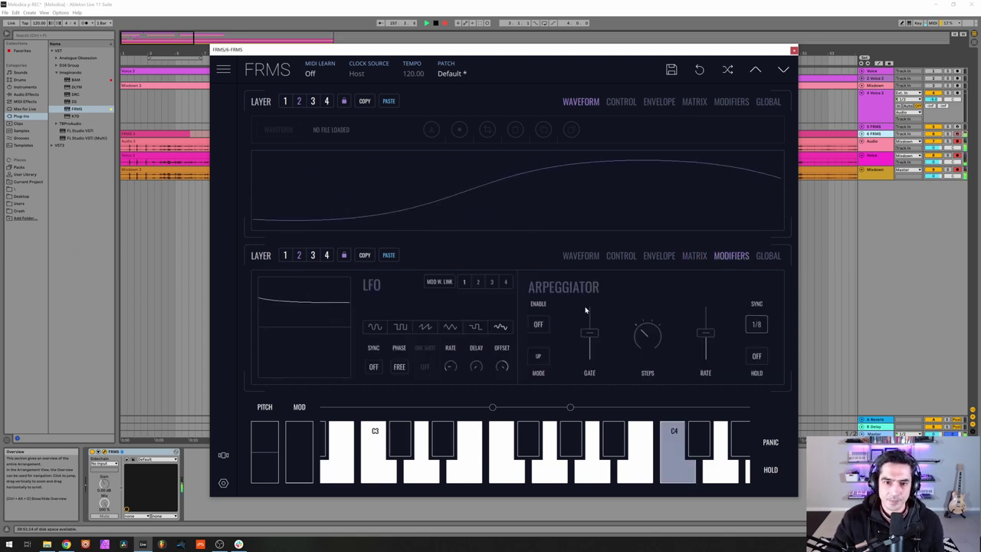
Slow LFO 2's rate to 0.053 and bring layer 2's main controls back
click(478, 282)
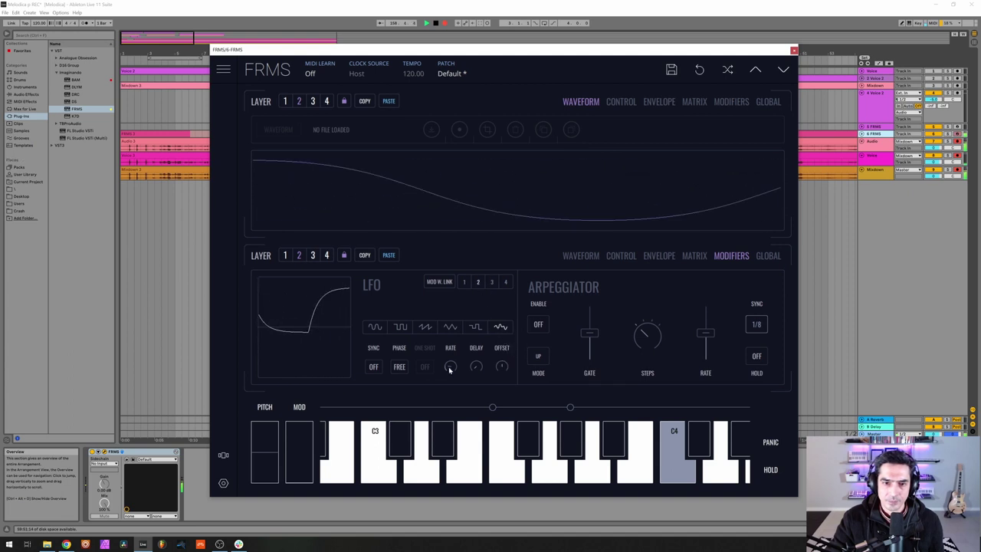
drag(450, 370, 452, 387)
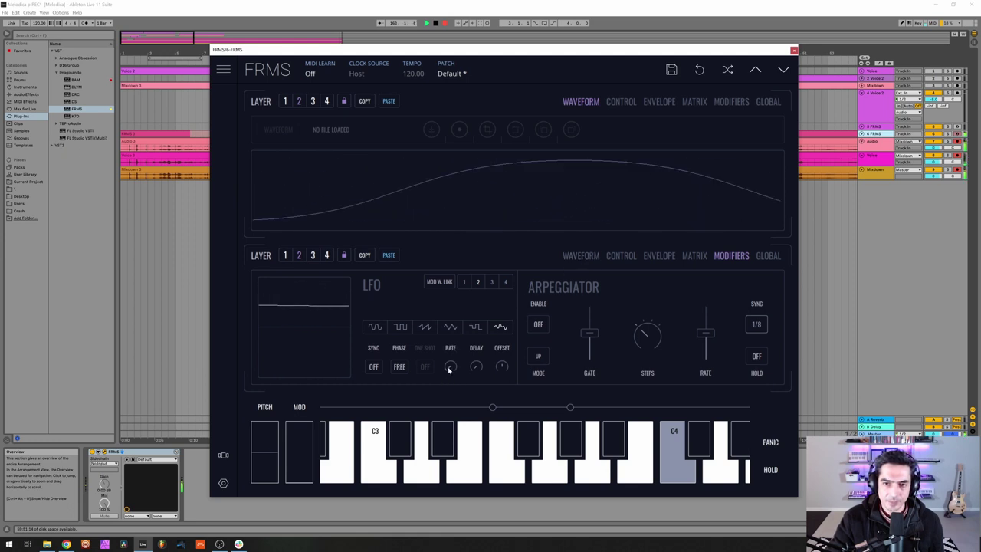
click(621, 255)
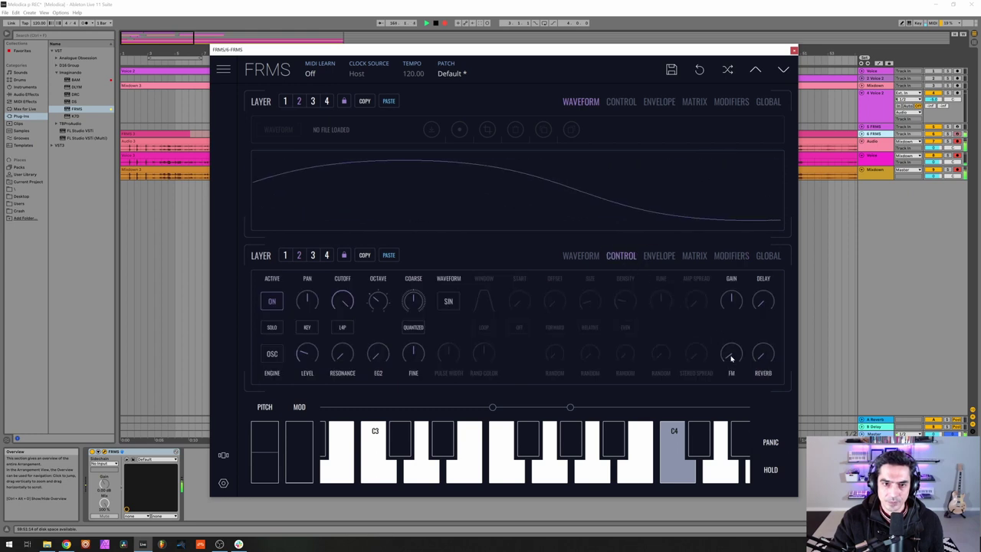
In the modulation matrix, reduce the LFO 2 to FM depth to 0.736
click(732, 255)
click(694, 255)
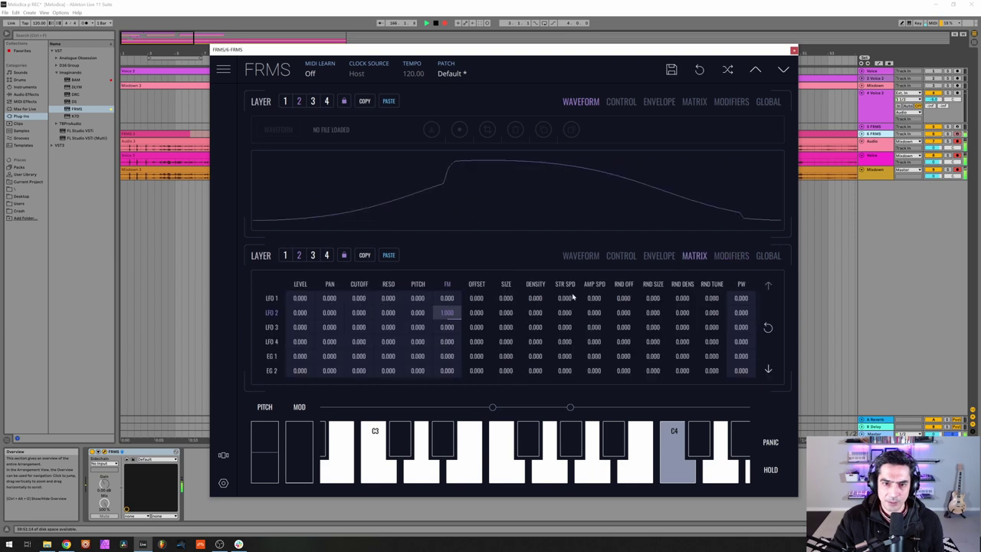
drag(447, 312, 445, 345)
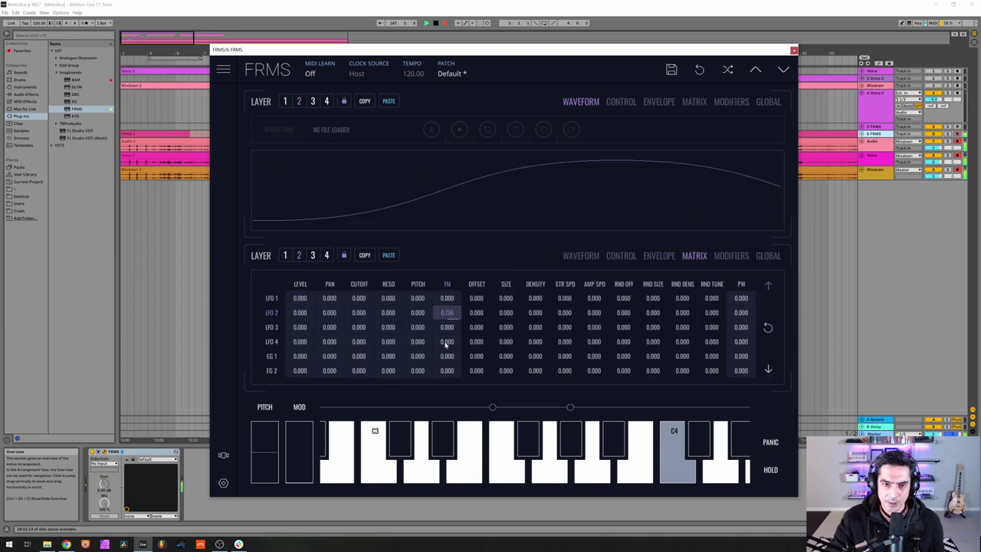
Lower layer 1's delay amount to 0.233
click(581, 256)
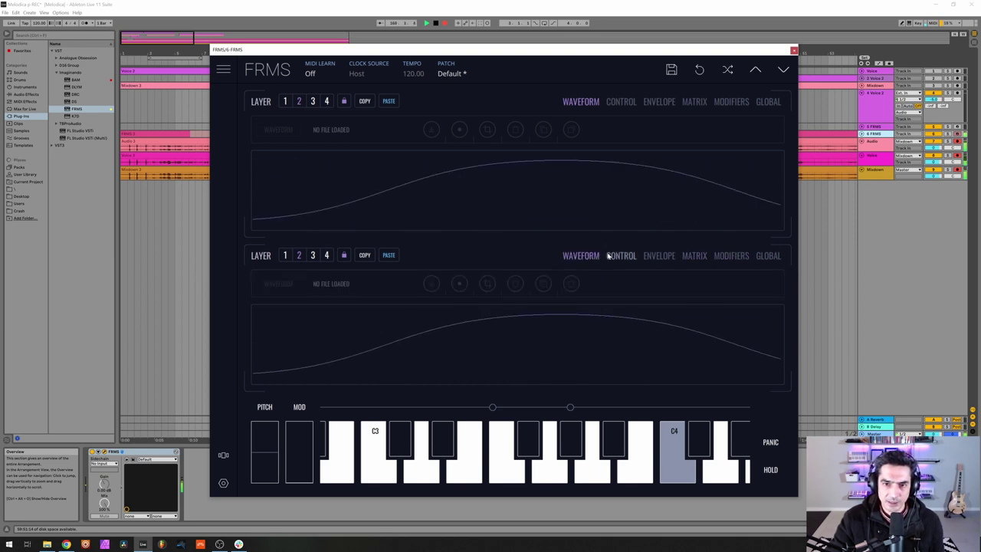
click(620, 255)
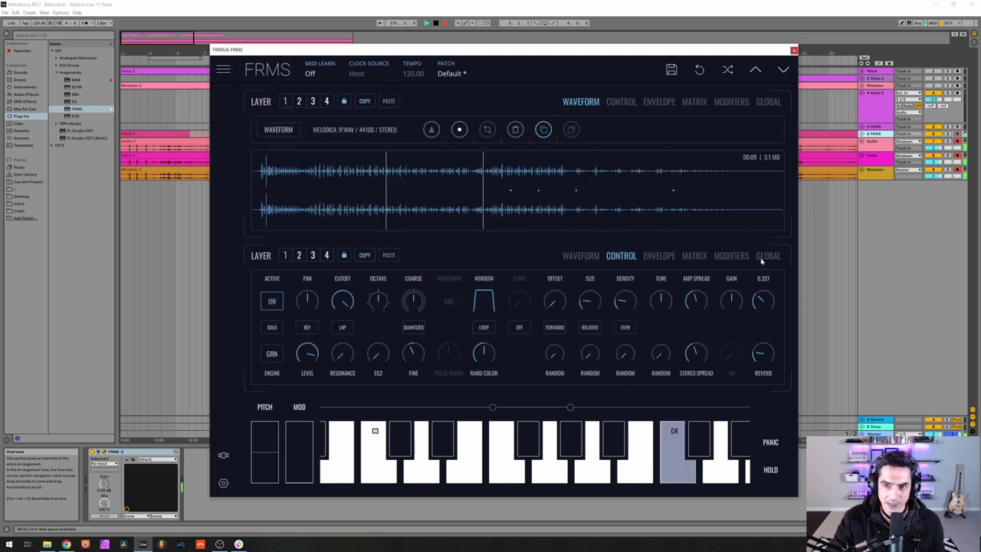
drag(762, 301, 761, 311)
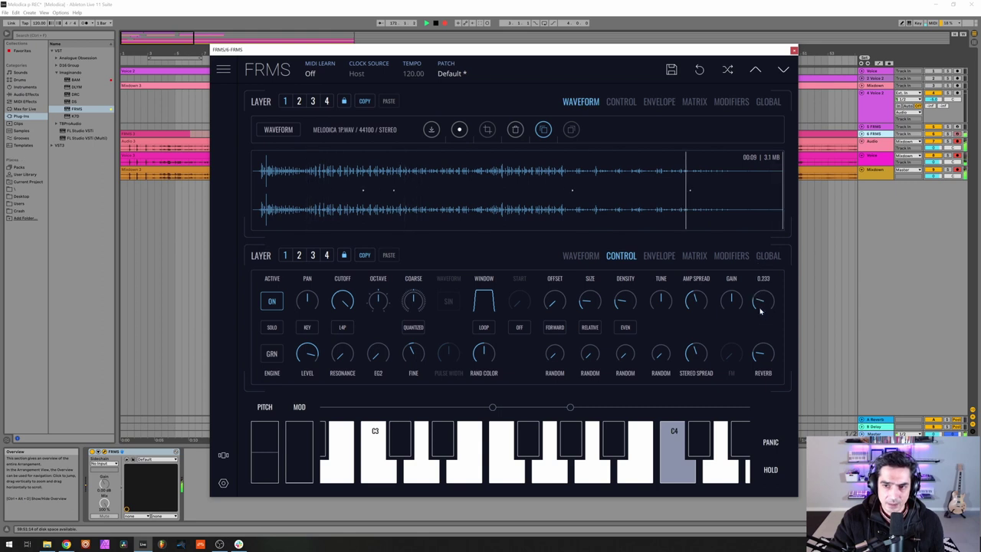